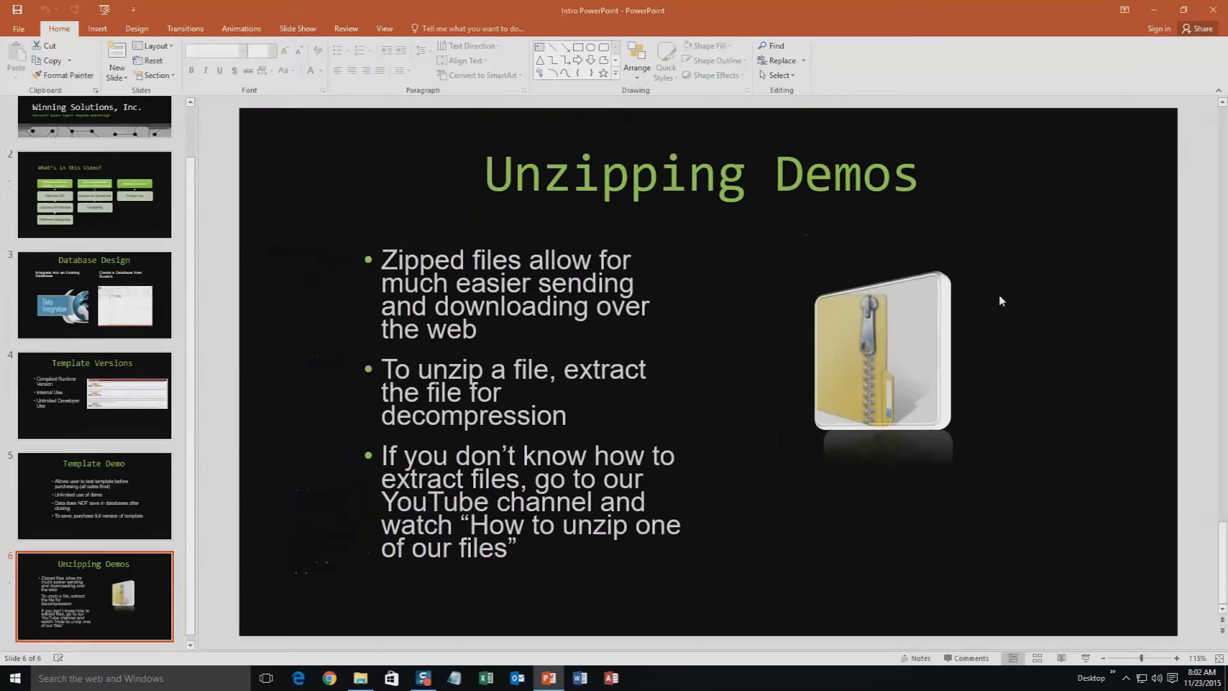
Close the PowerPoint presentation to reveal the Downloads folder
click(1223, 8)
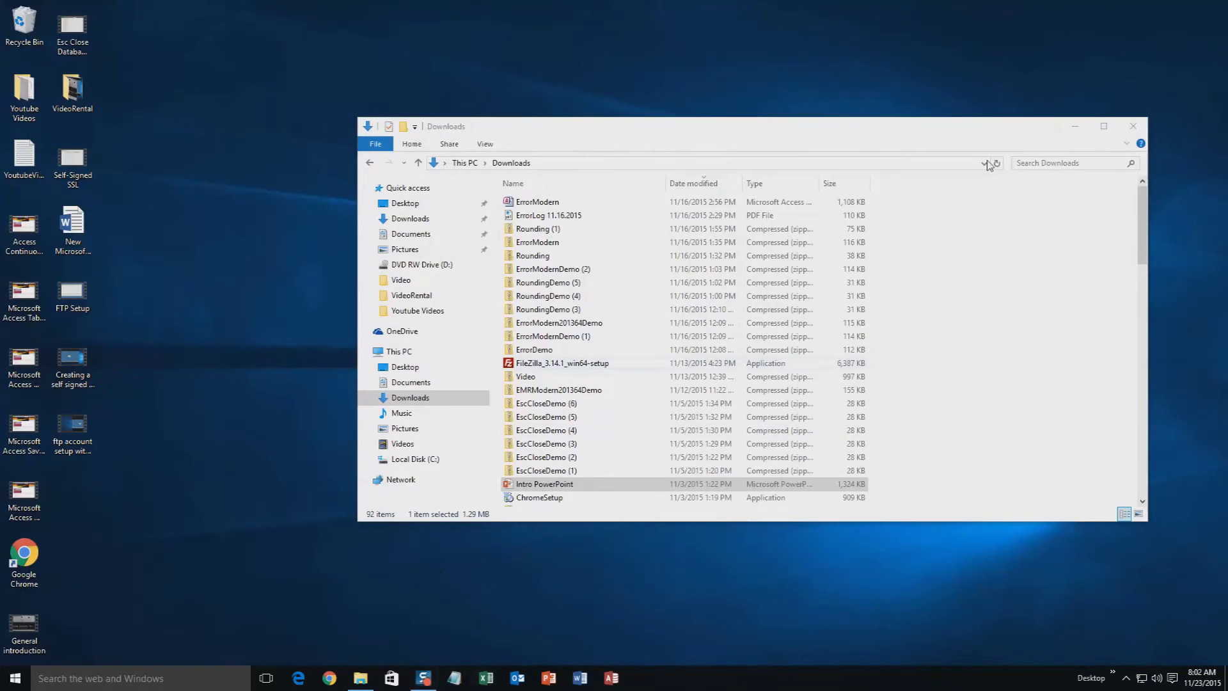
Close the Downloads window and load microsoftaccessexpert.com in Chrome
click(1133, 127)
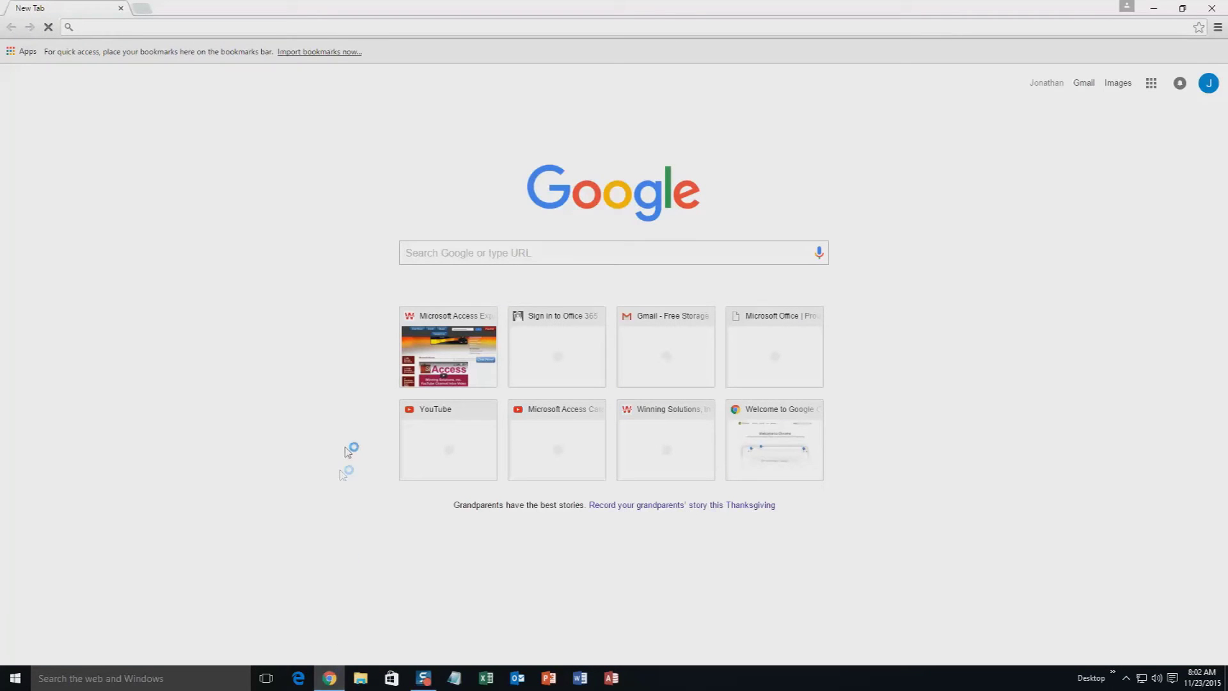
text(microsoftaccessexpert.com)
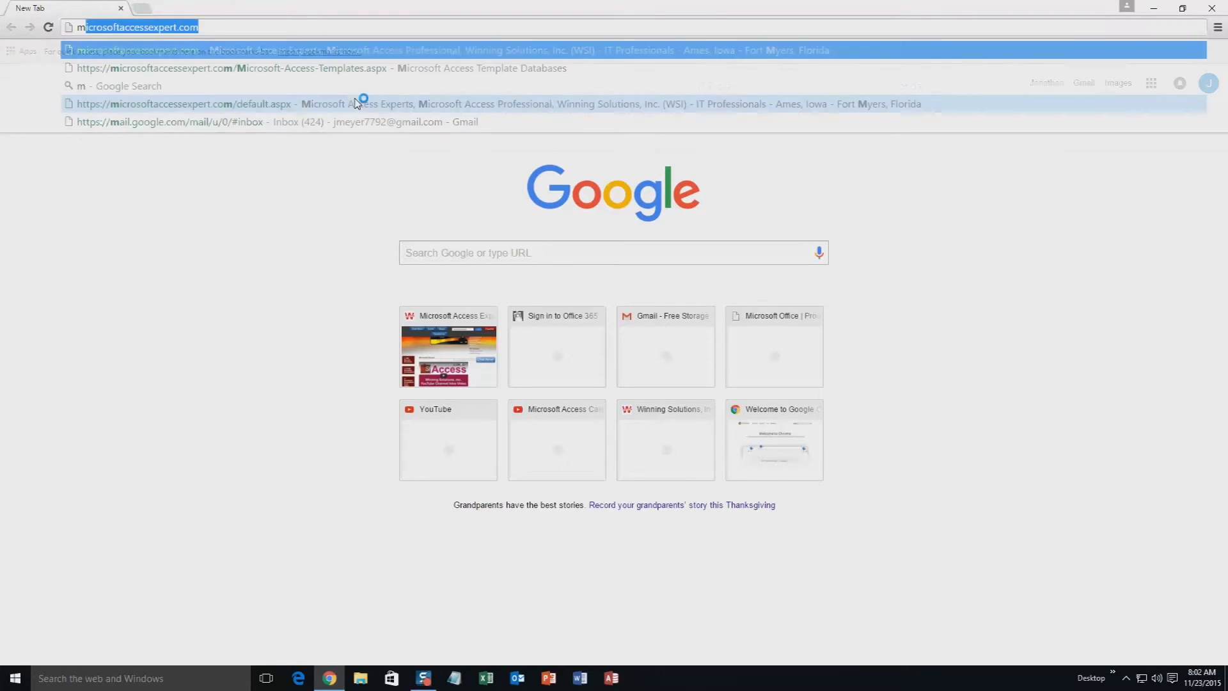
key(End)
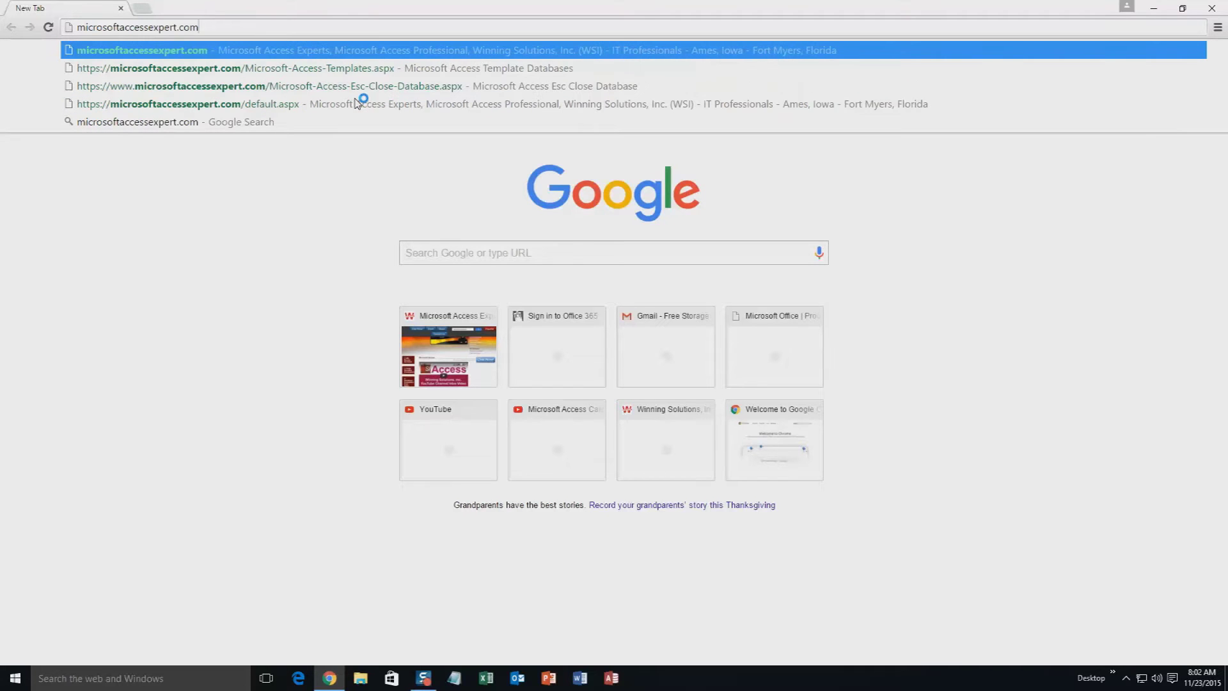
key(Return)
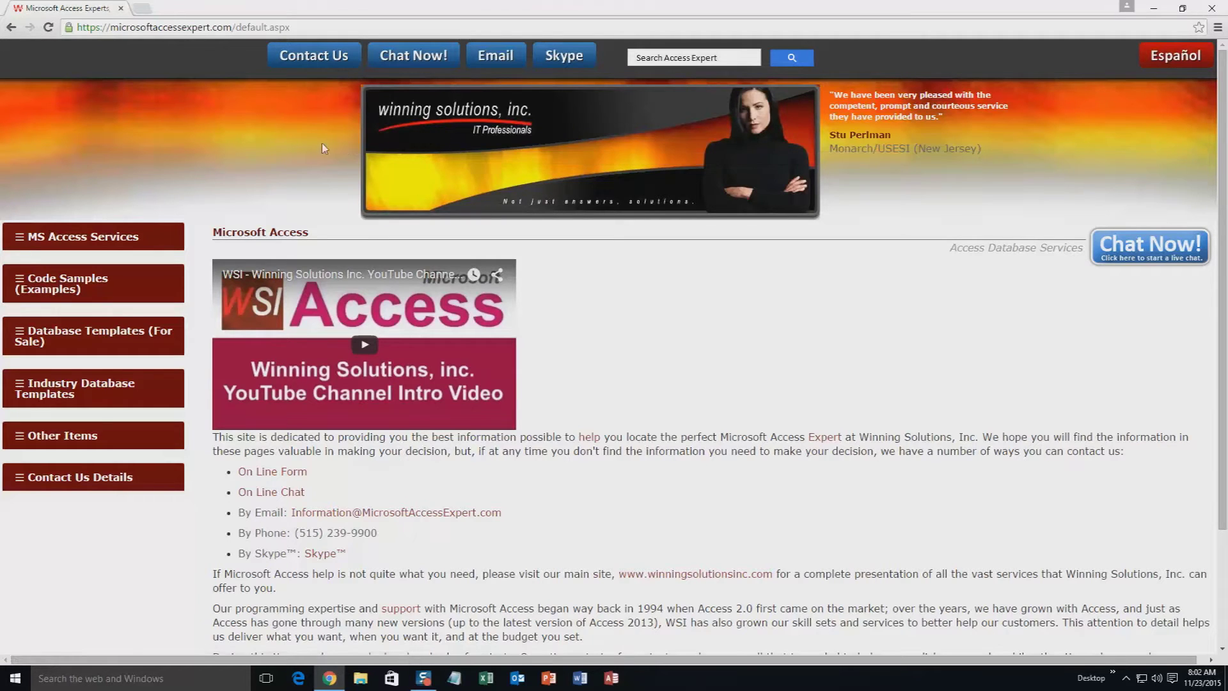
Open the full Access templates list and scroll down to the Small Business section
click(70, 337)
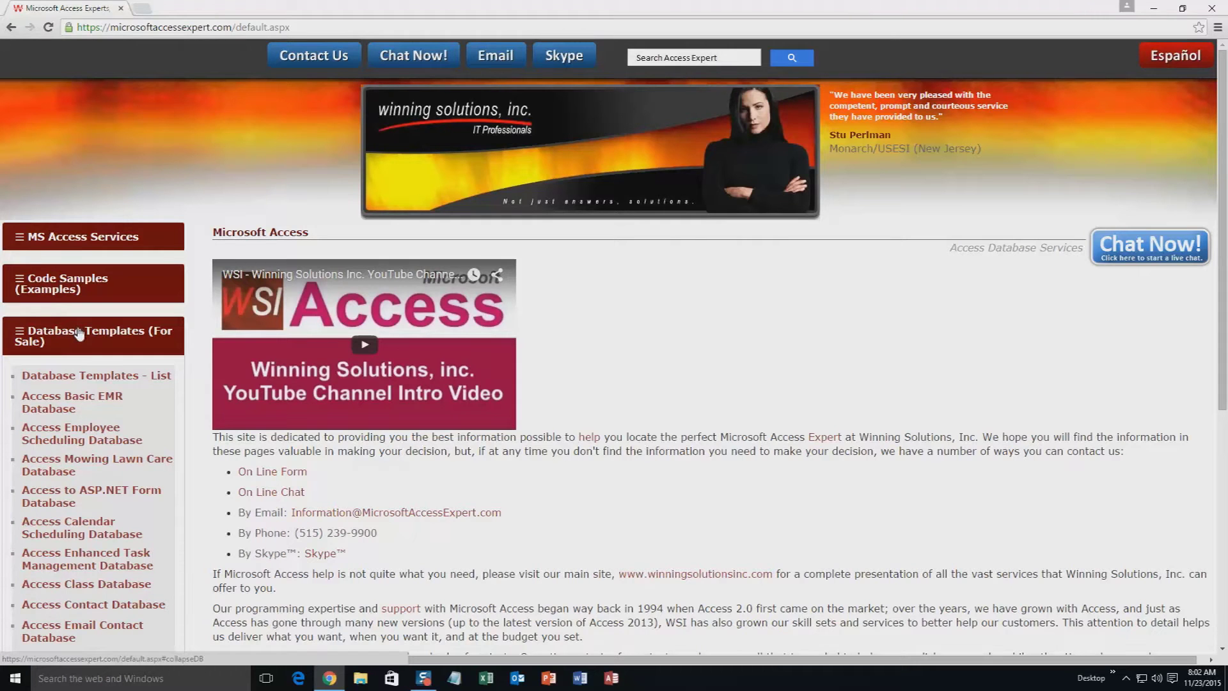
click(85, 377)
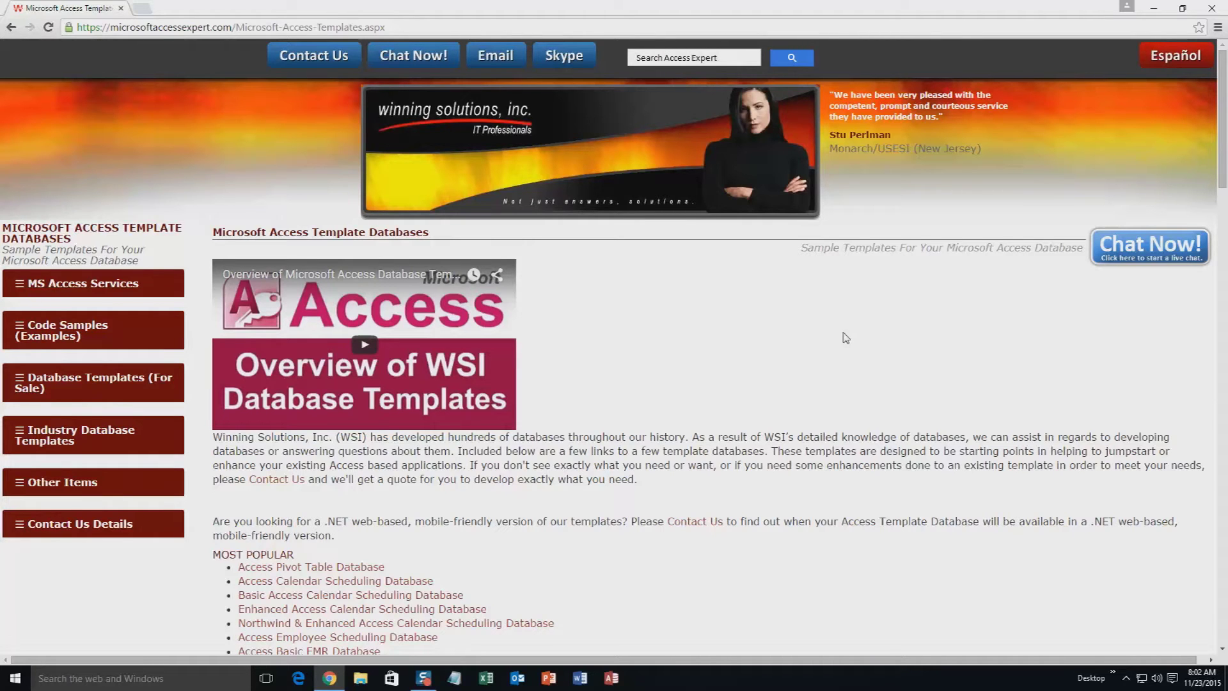
scroll(706, 399, down, 3)
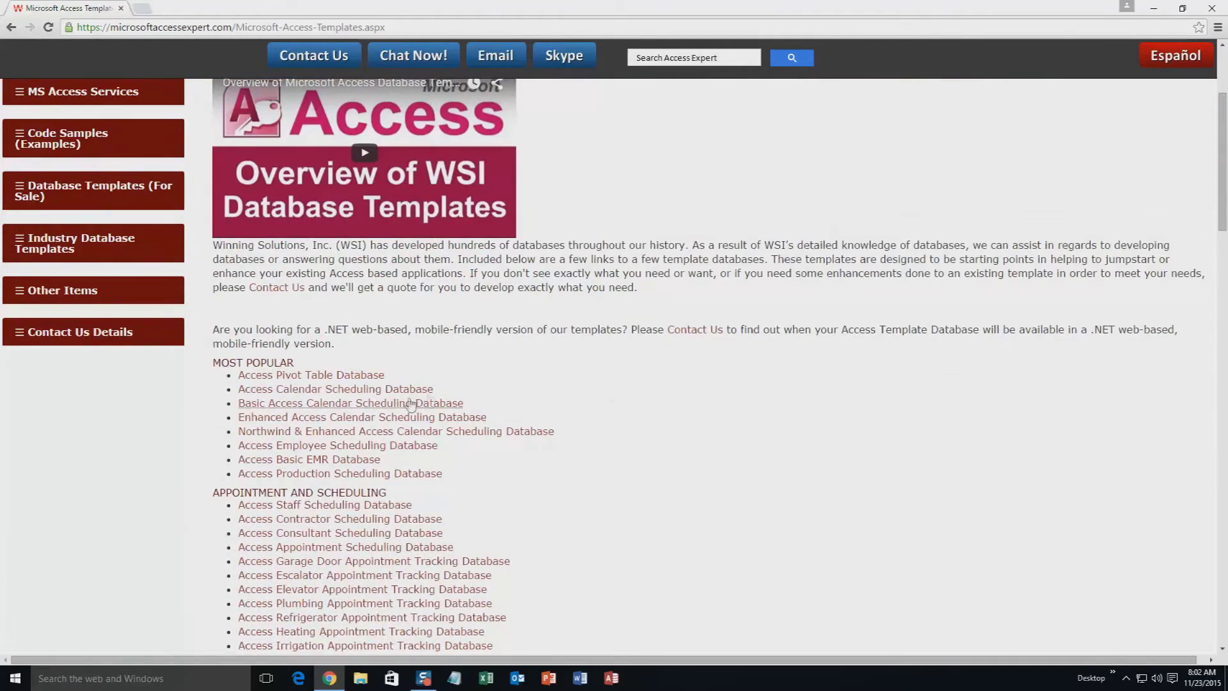
scroll(392, 381, down, 4)
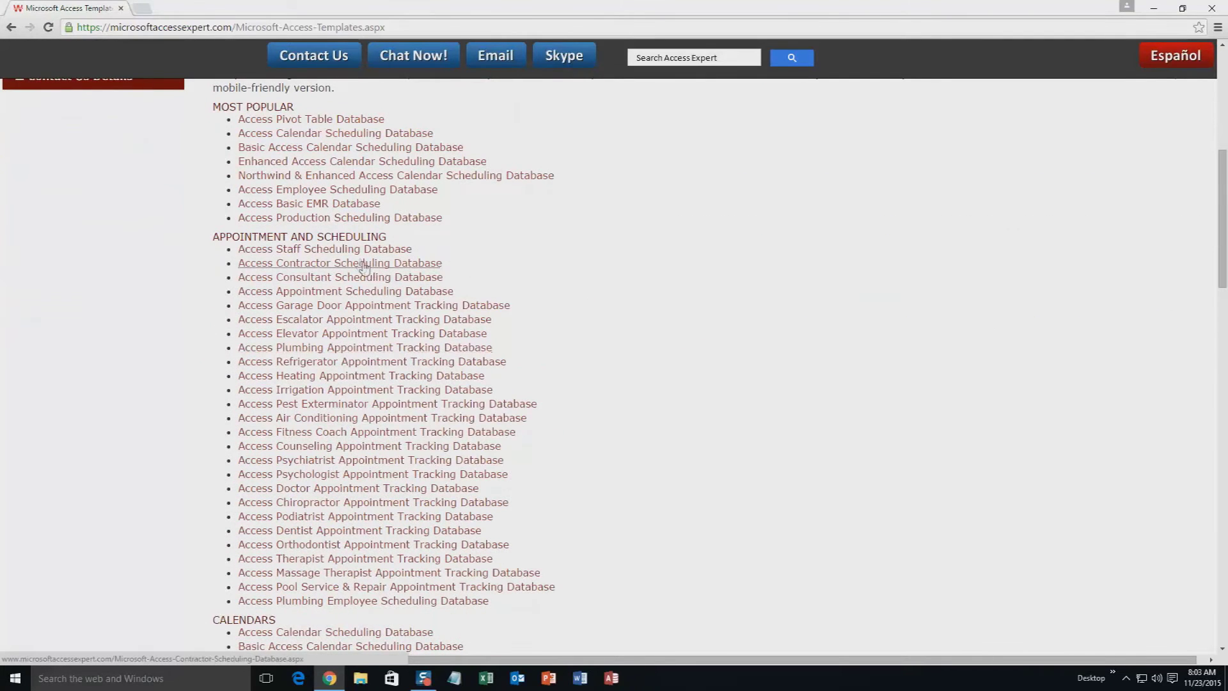
scroll(602, 324, down, 1)
scroll(602, 324, down, 4)
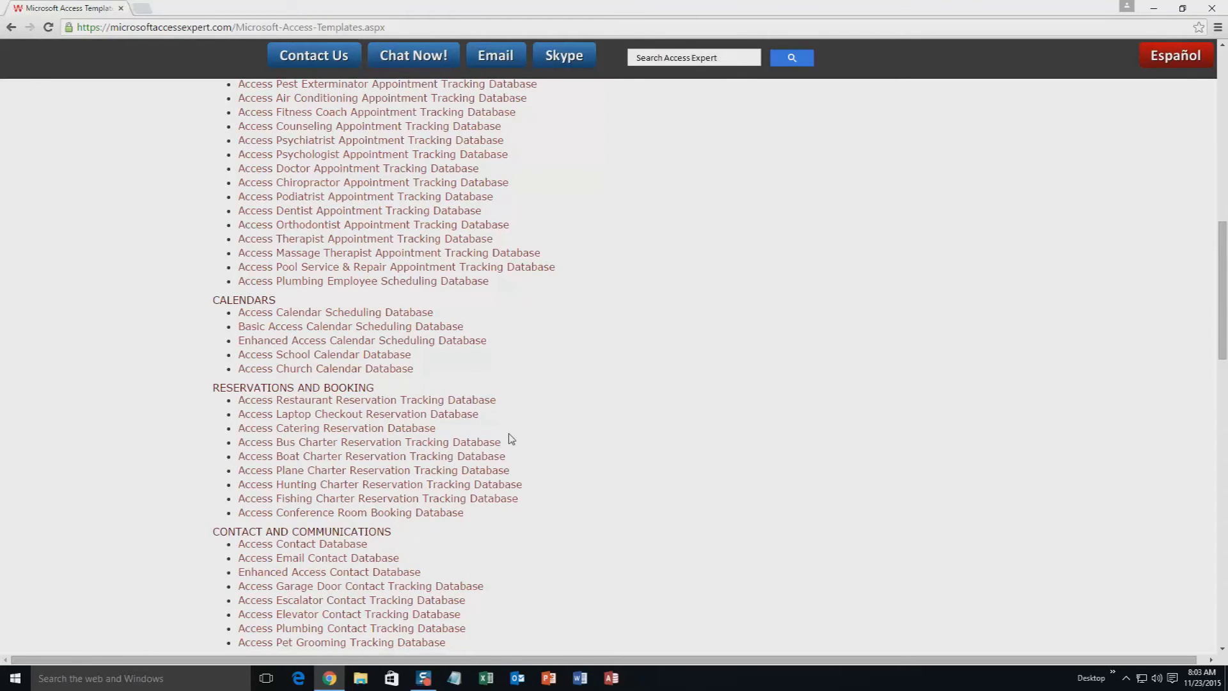
scroll(511, 439, down, 3)
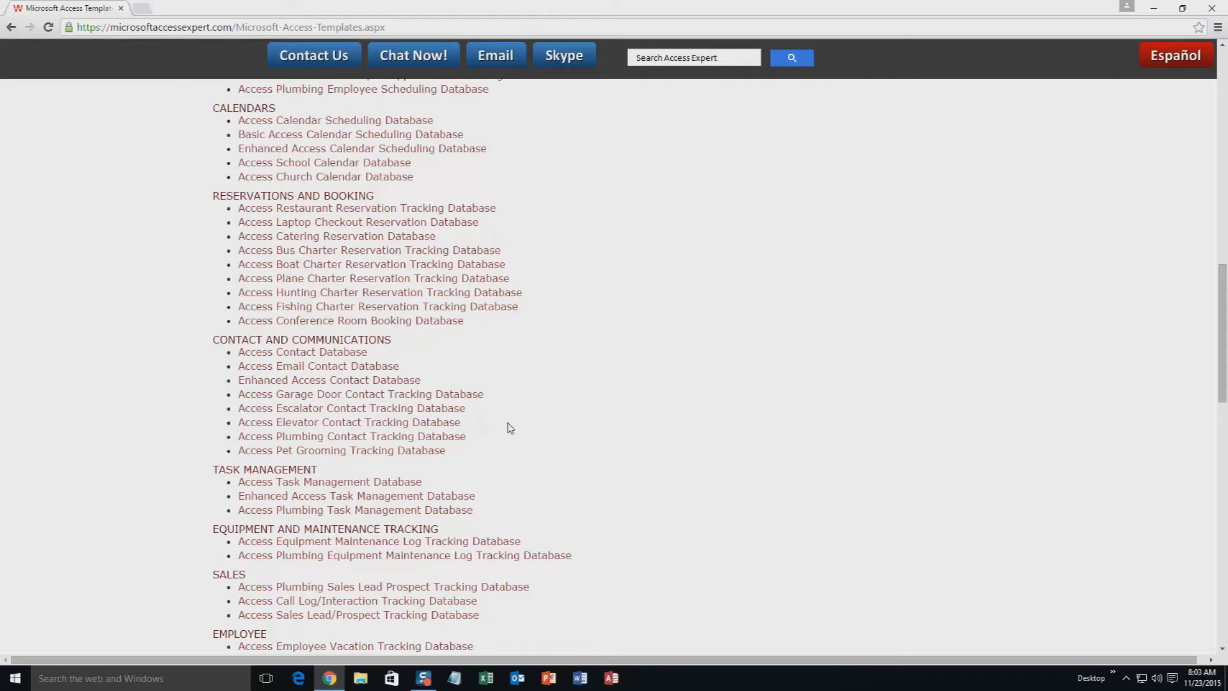
scroll(511, 429, down, 2)
scroll(510, 428, down, 1)
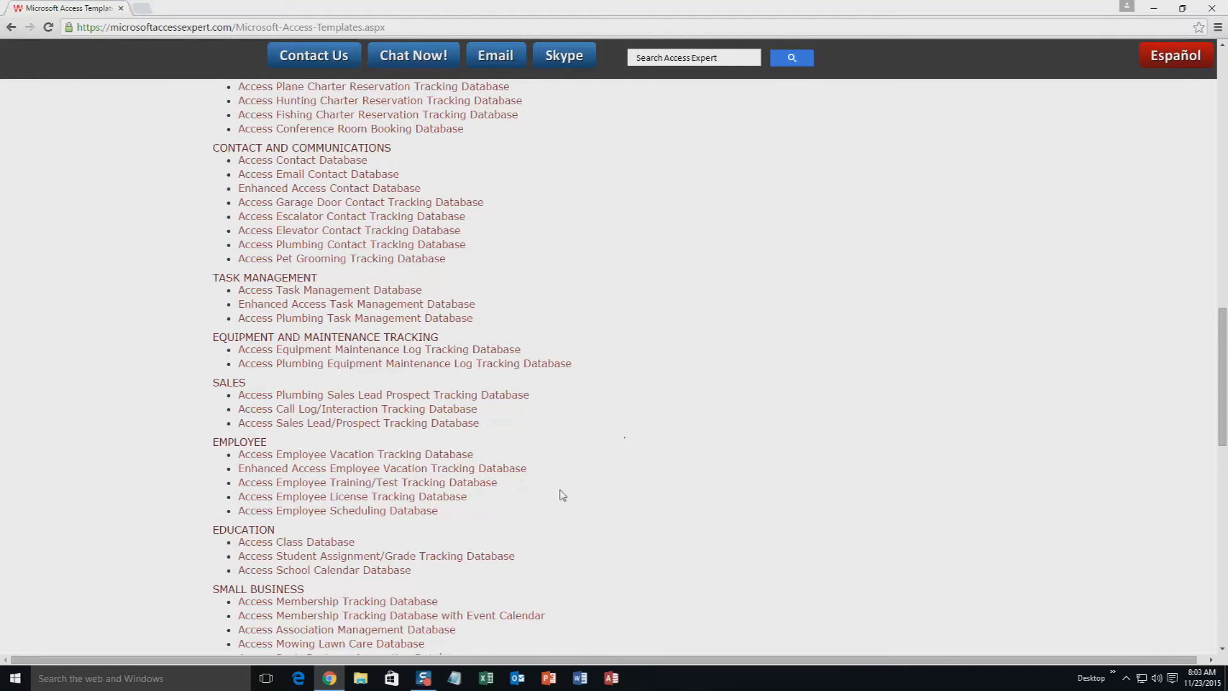
scroll(561, 493, down, 3)
scroll(668, 460, down, 2)
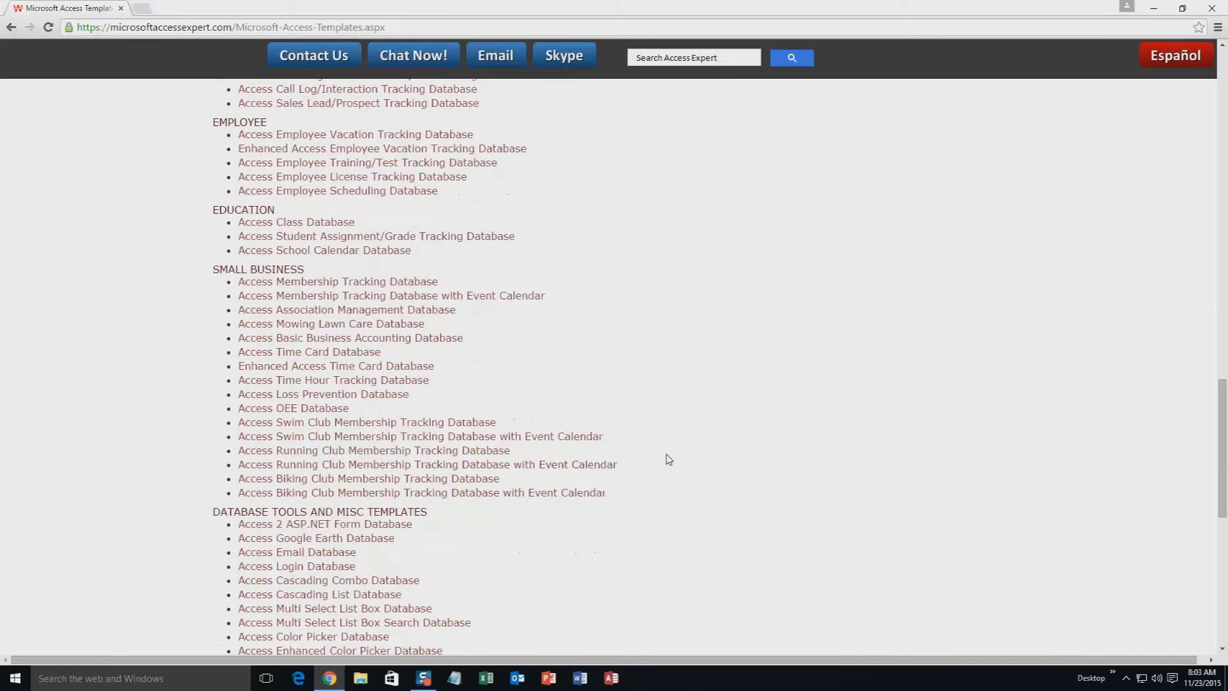
scroll(669, 459, down, 2)
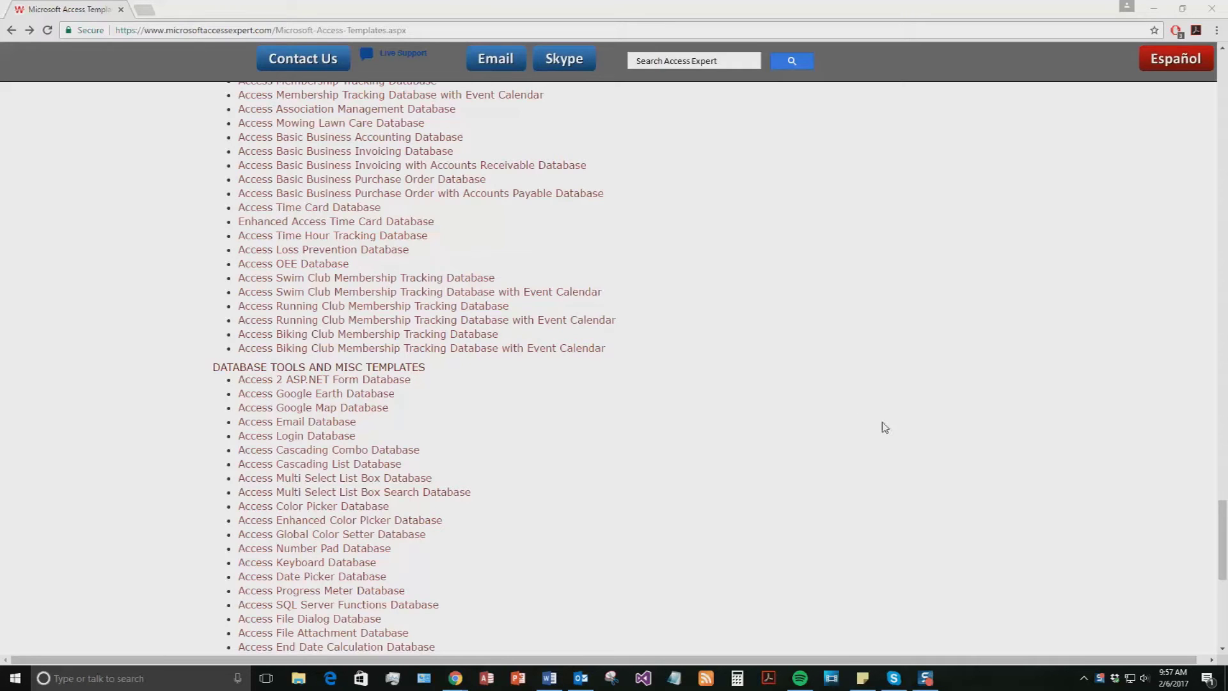
Open the Basic Business Invoicing with Accounts Receivable template page
scroll(838, 416, up, 2)
scroll(838, 415, up, 2)
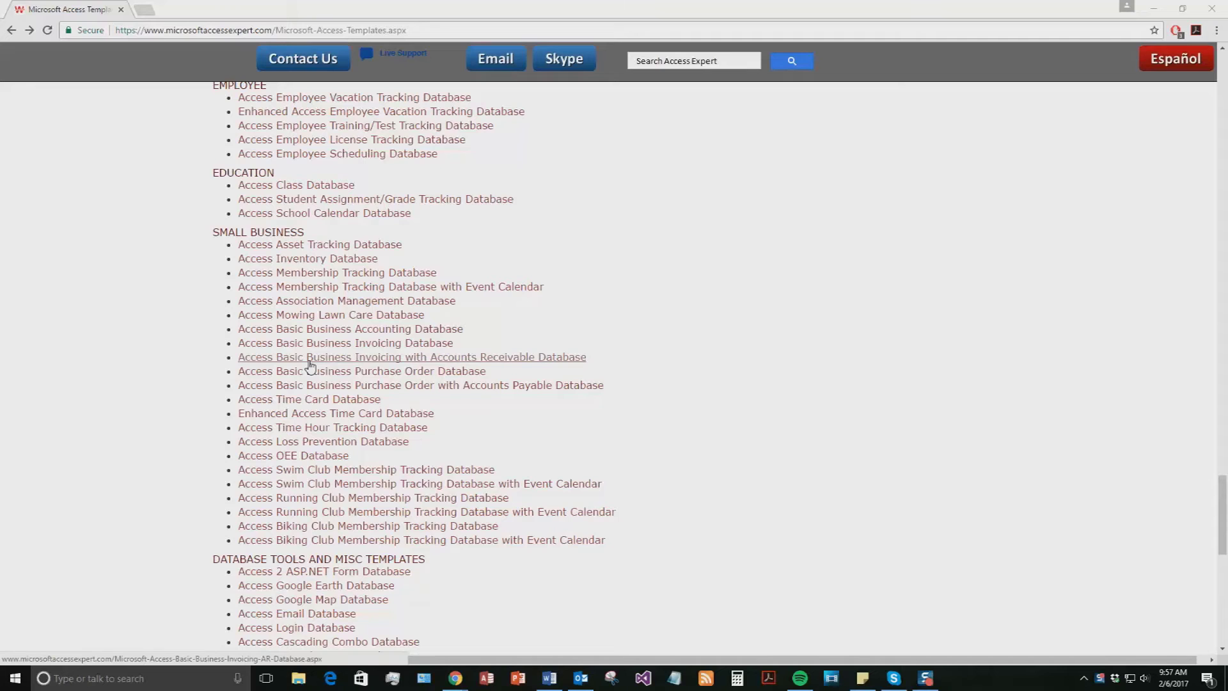
click(309, 362)
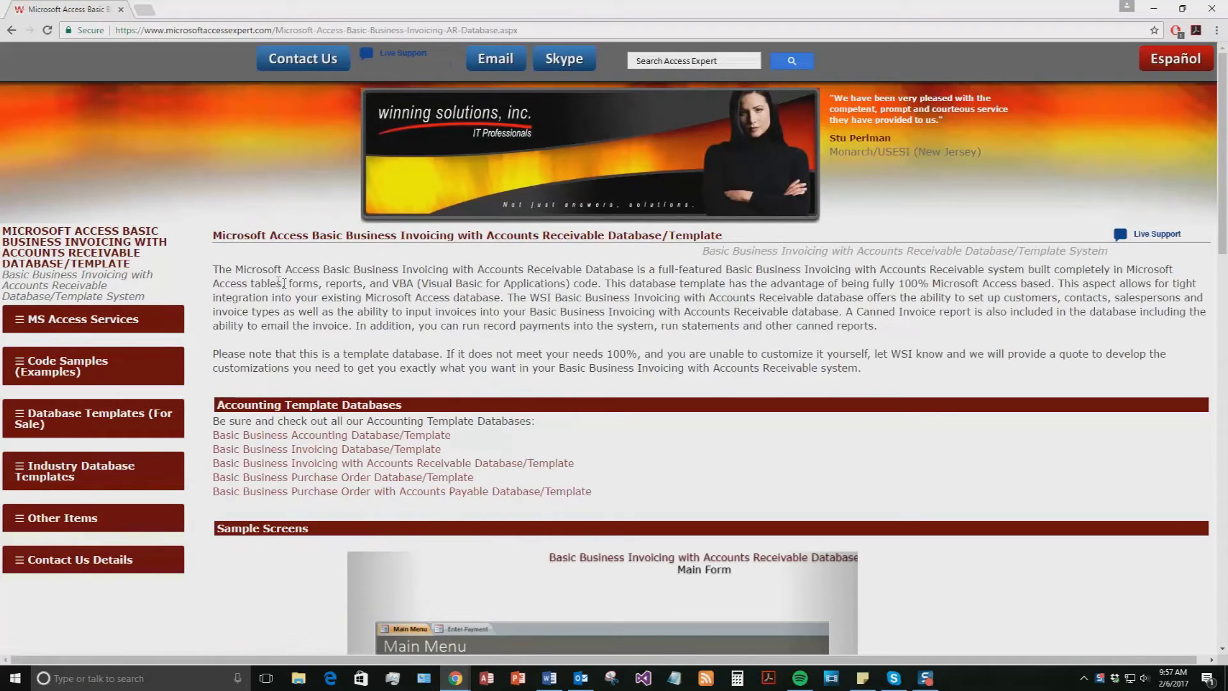
Download the Access 2010/2013/2016 demo zip and open it from the download bar
scroll(266, 286, down, 7)
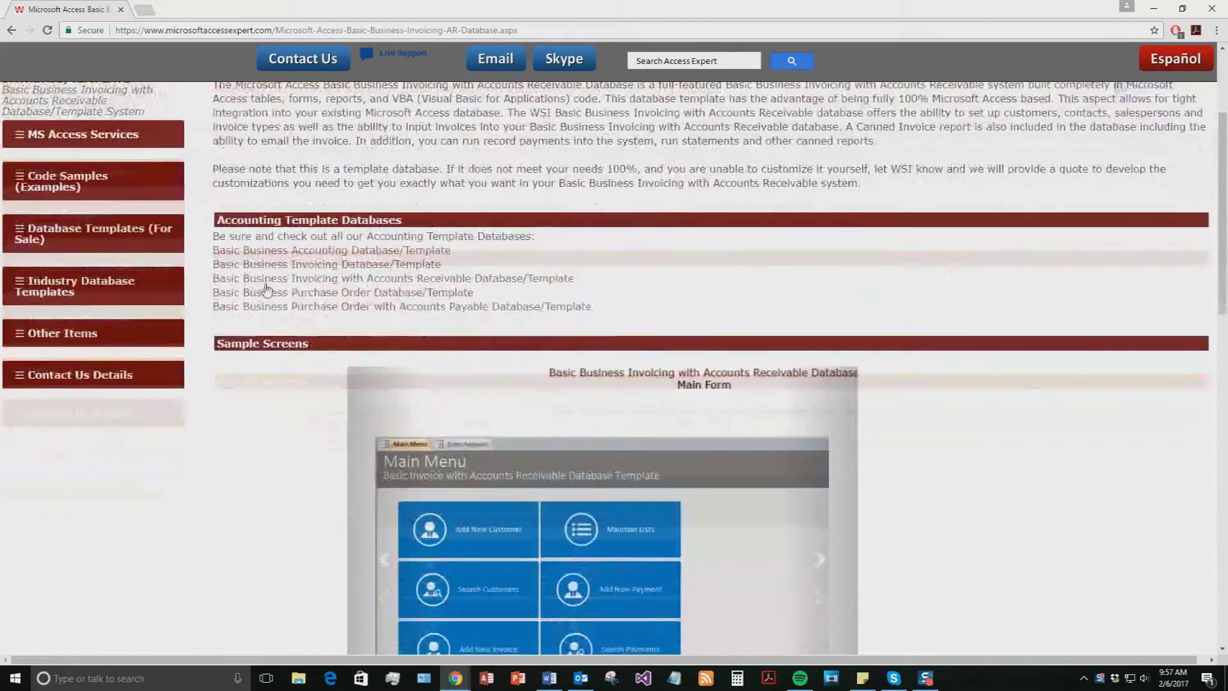
scroll(268, 289, down, 2)
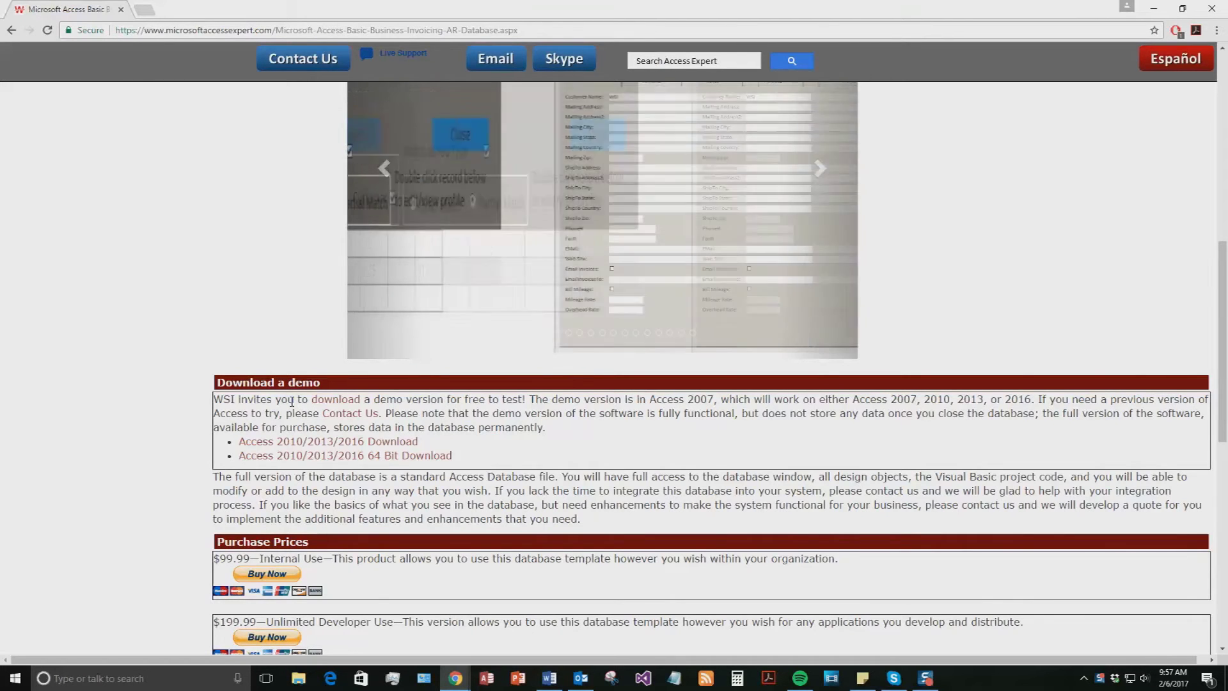
click(285, 448)
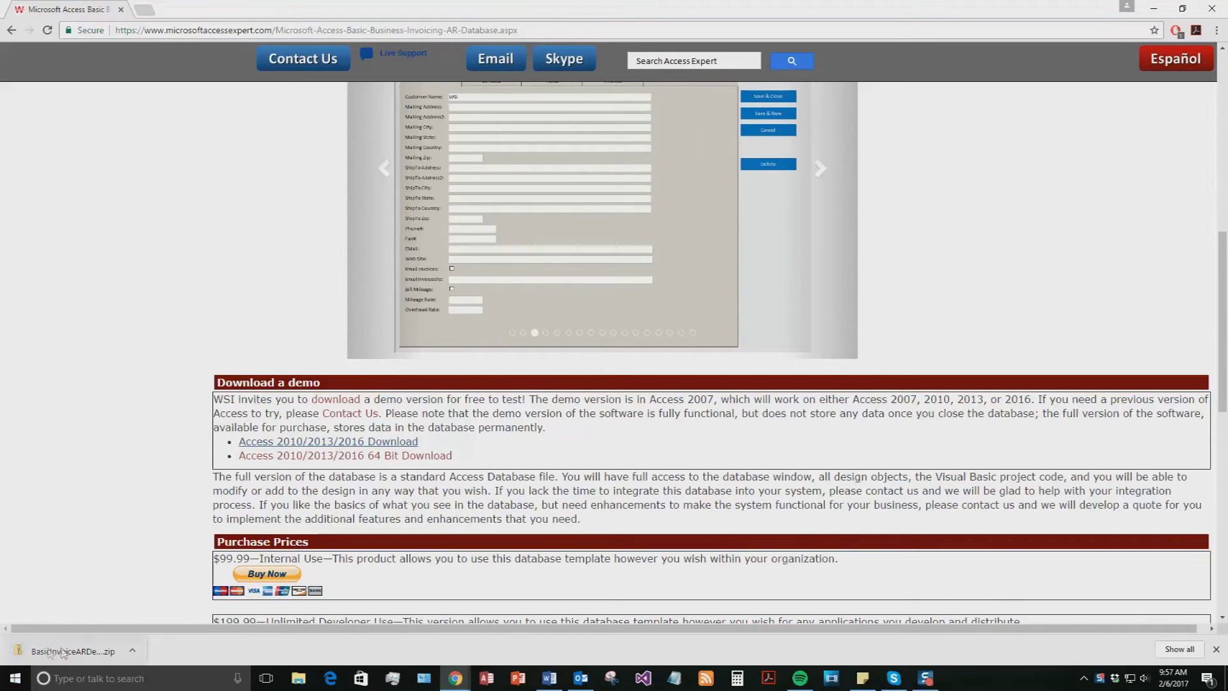
click(69, 648)
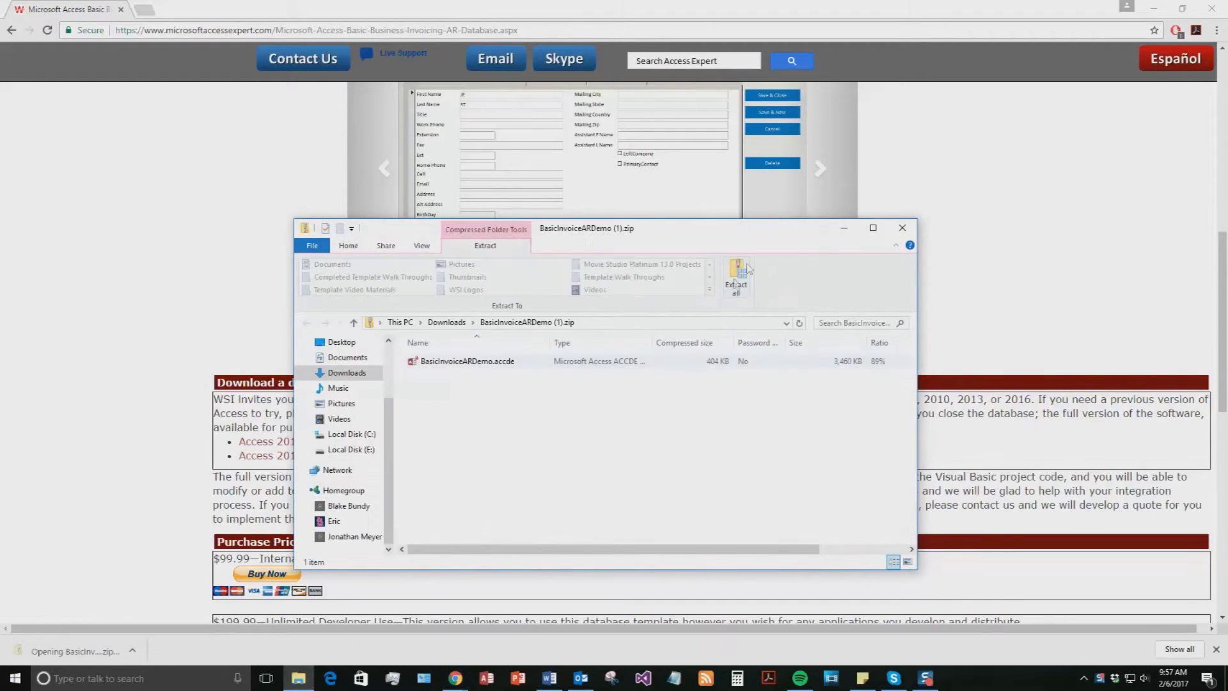
Extract all files from the demo zip and launch BasicInvoiceARDemo.accde
click(737, 279)
click(739, 463)
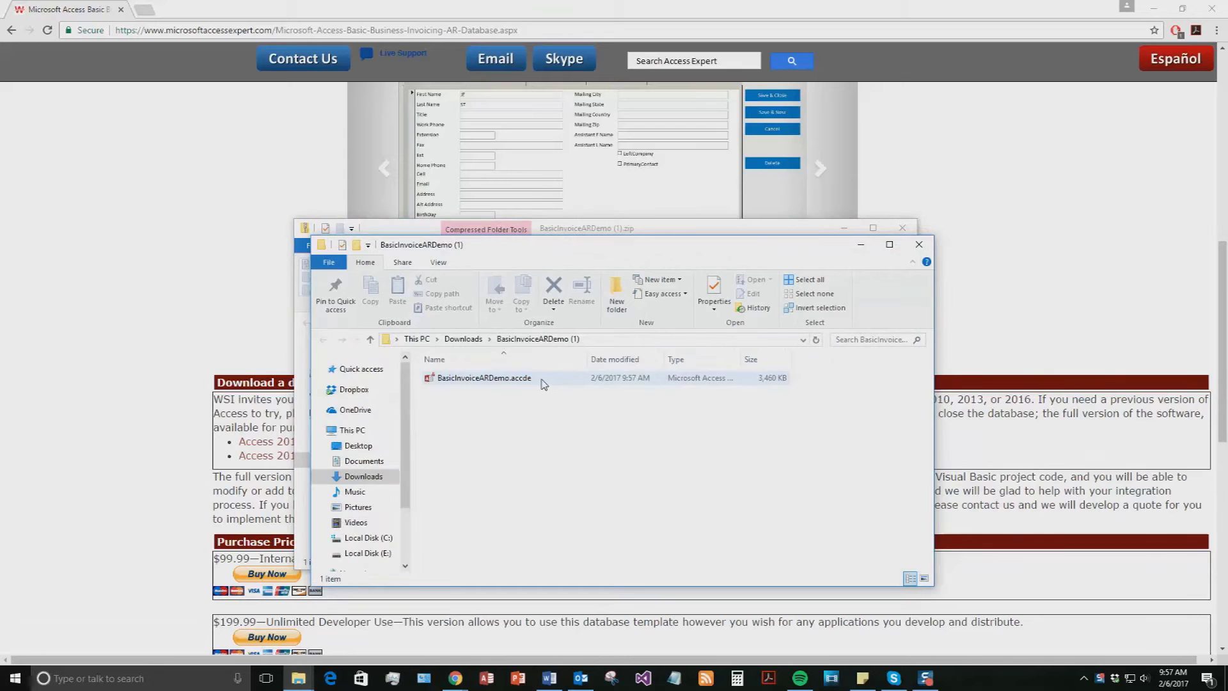
double_click(543, 383)
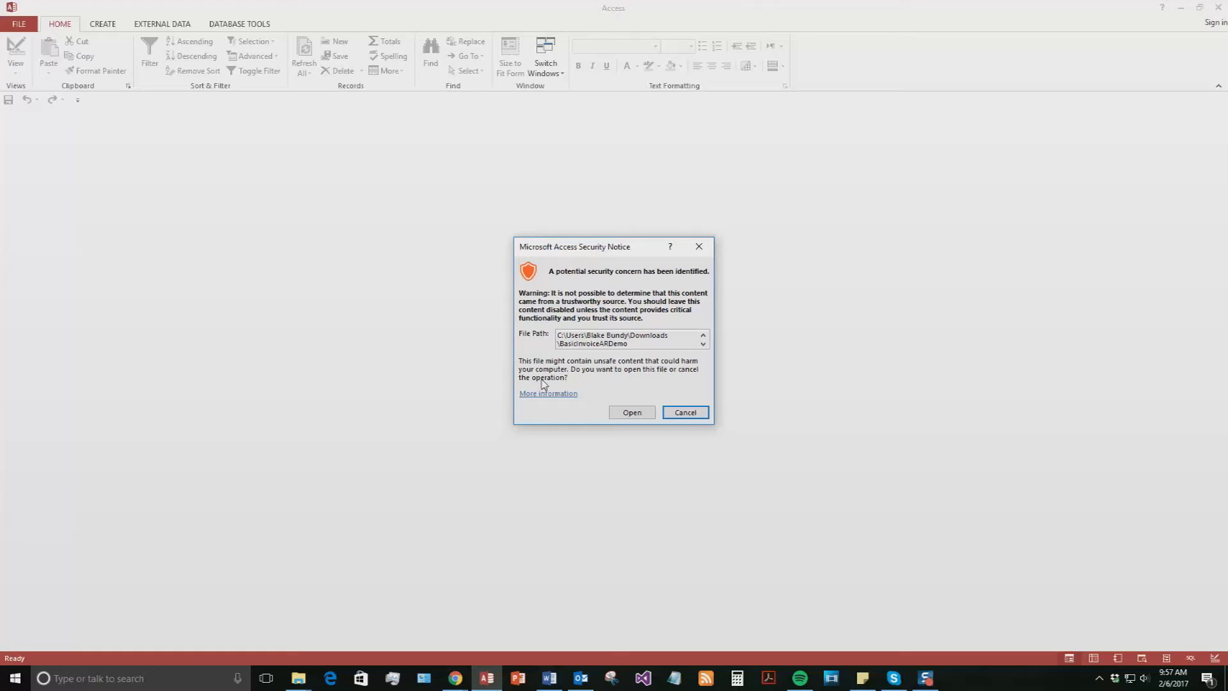
Open the database past the security notice, close the Demo popup, and start a new customer
click(631, 411)
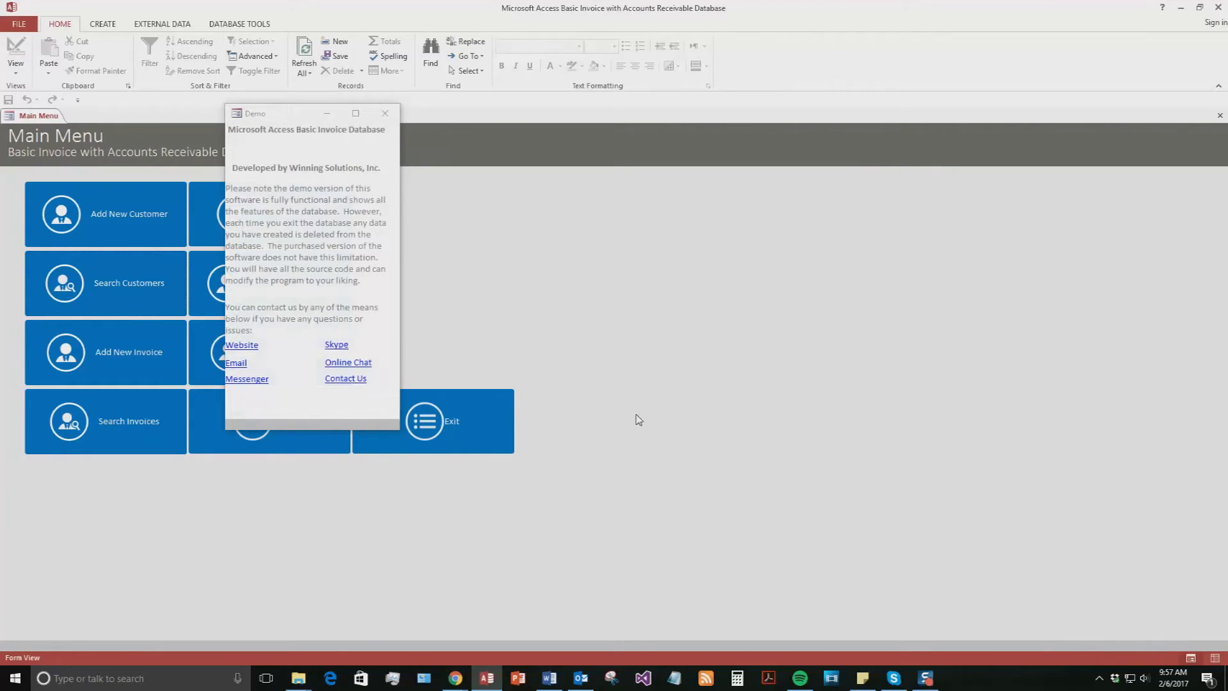
click(286, 117)
drag(286, 118, 571, 144)
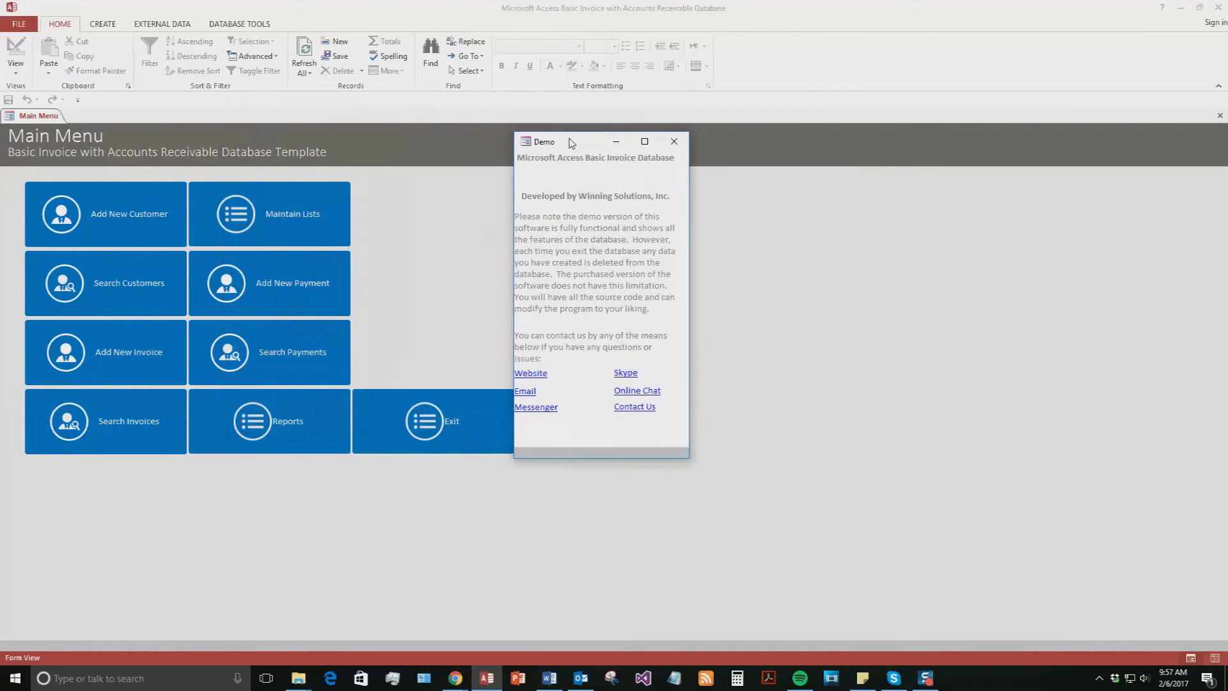
click(676, 142)
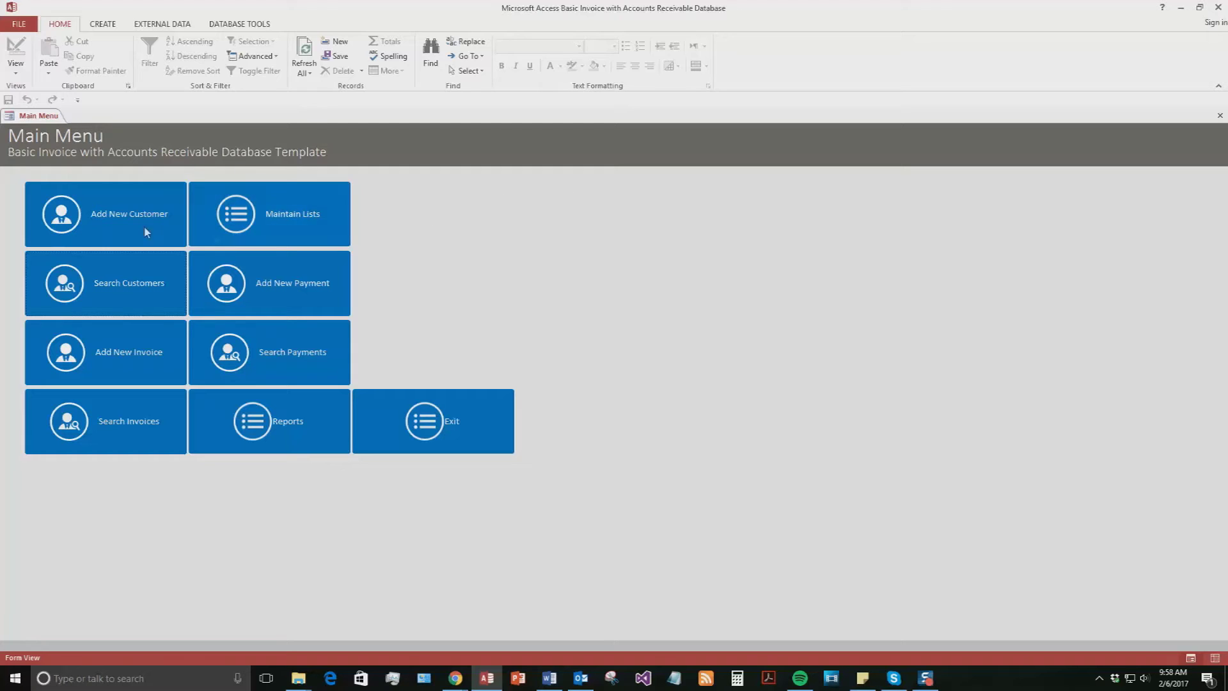
click(99, 228)
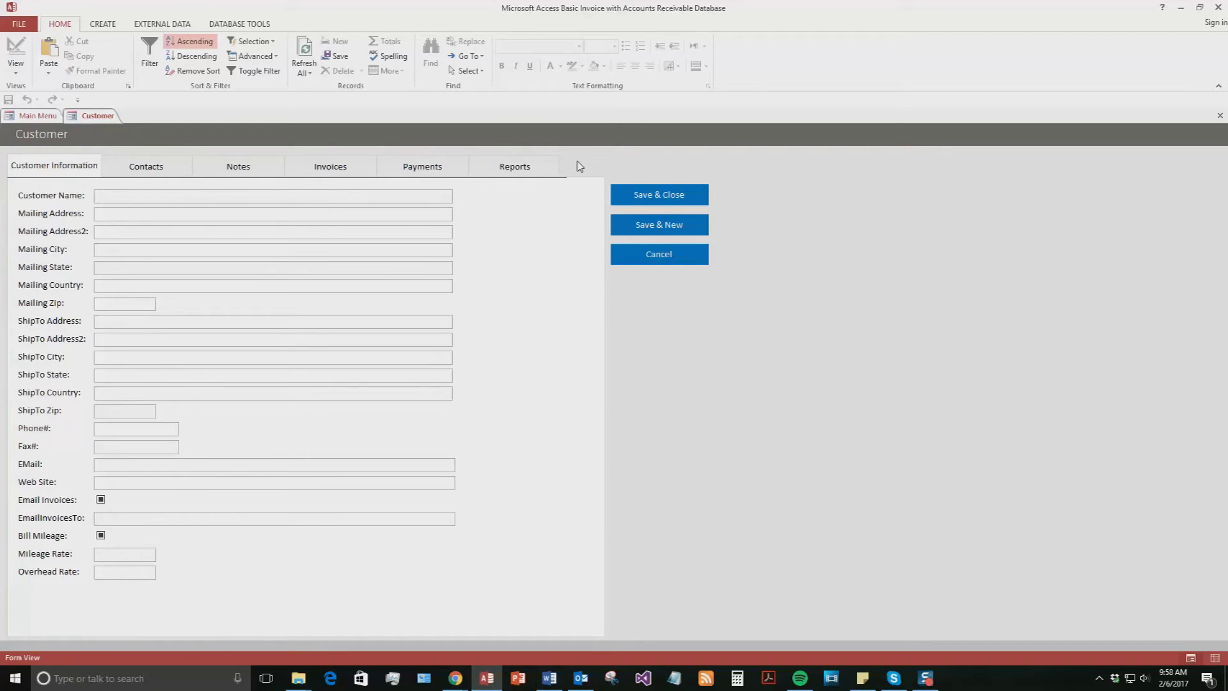
Enter the test customer's name and e-mail address
text(Test Rest)
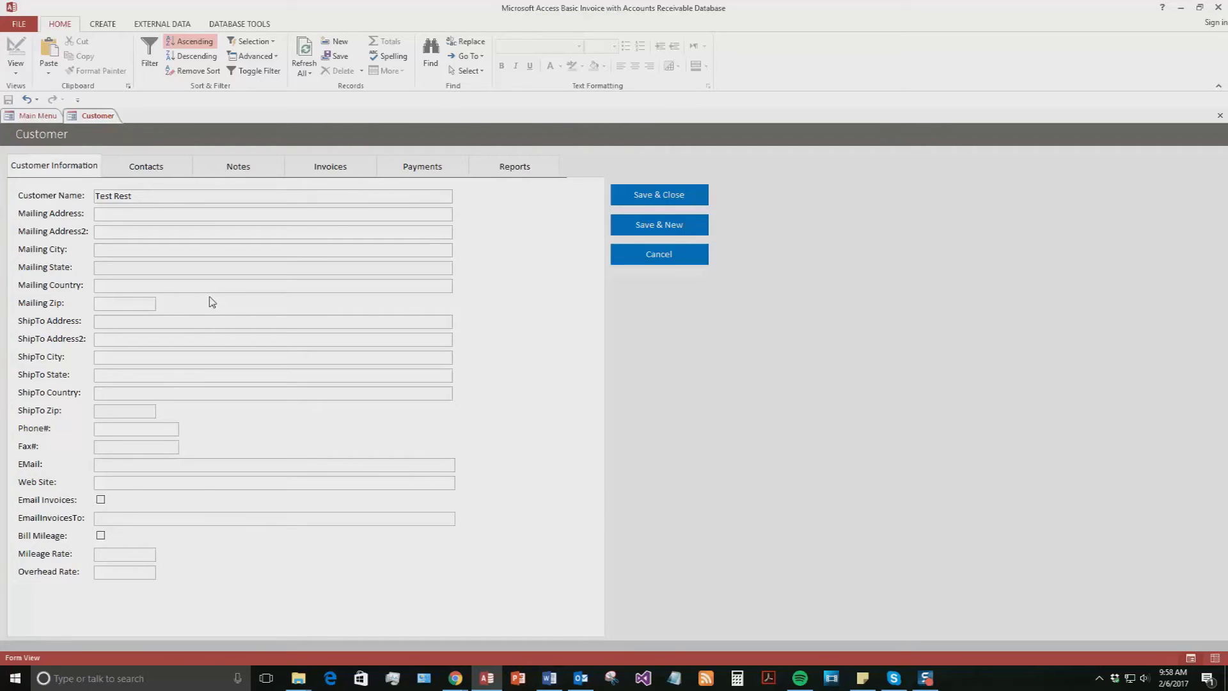
click(274, 467)
text(te)
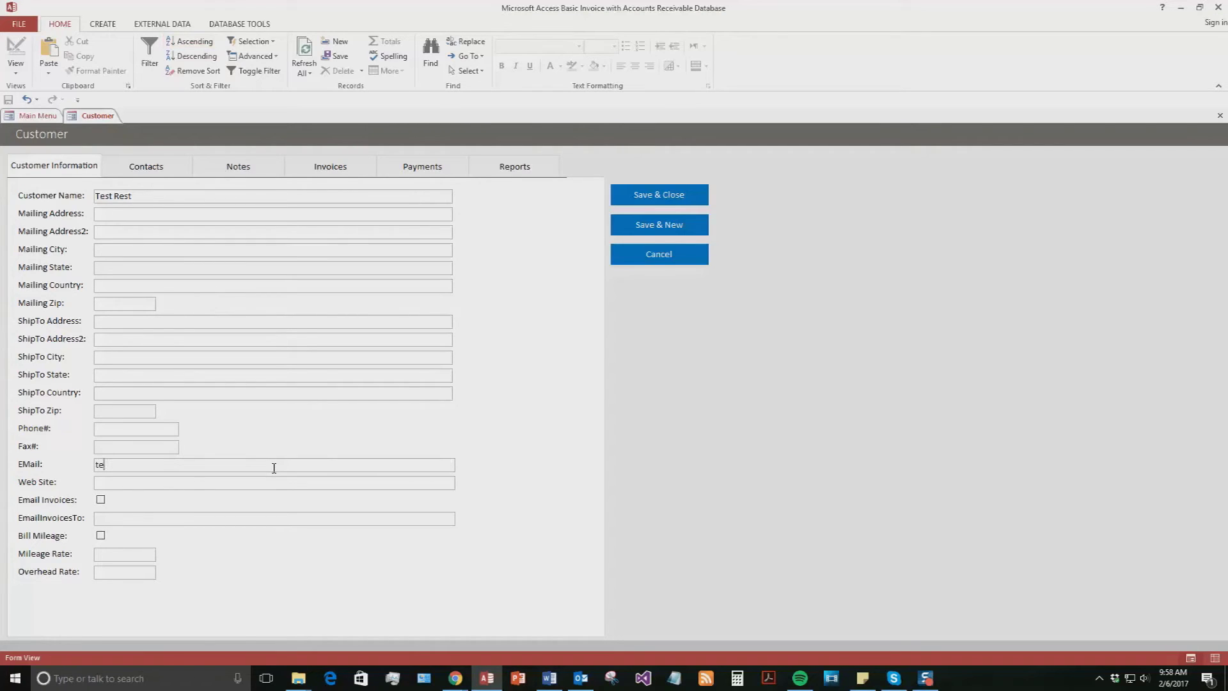
text(st@test.com)
Look through the Contacts, Notes, Invoices, Payments and Reports tabs of the customer
click(170, 173)
click(66, 168)
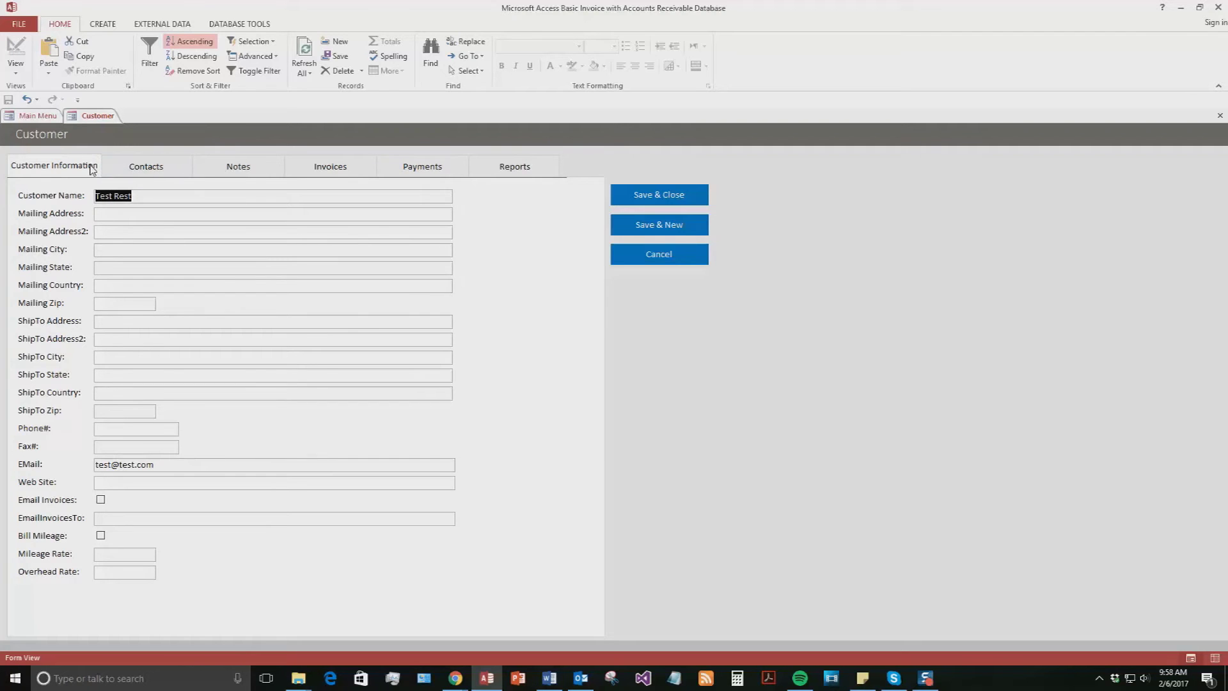
click(129, 170)
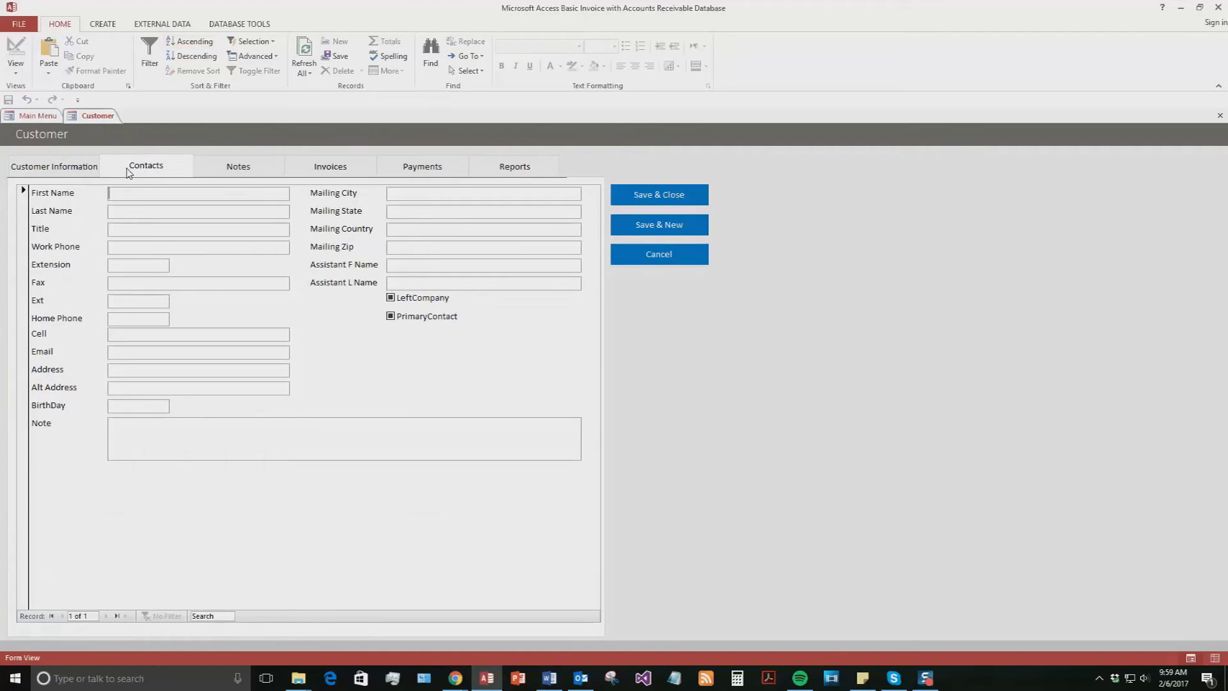
click(251, 172)
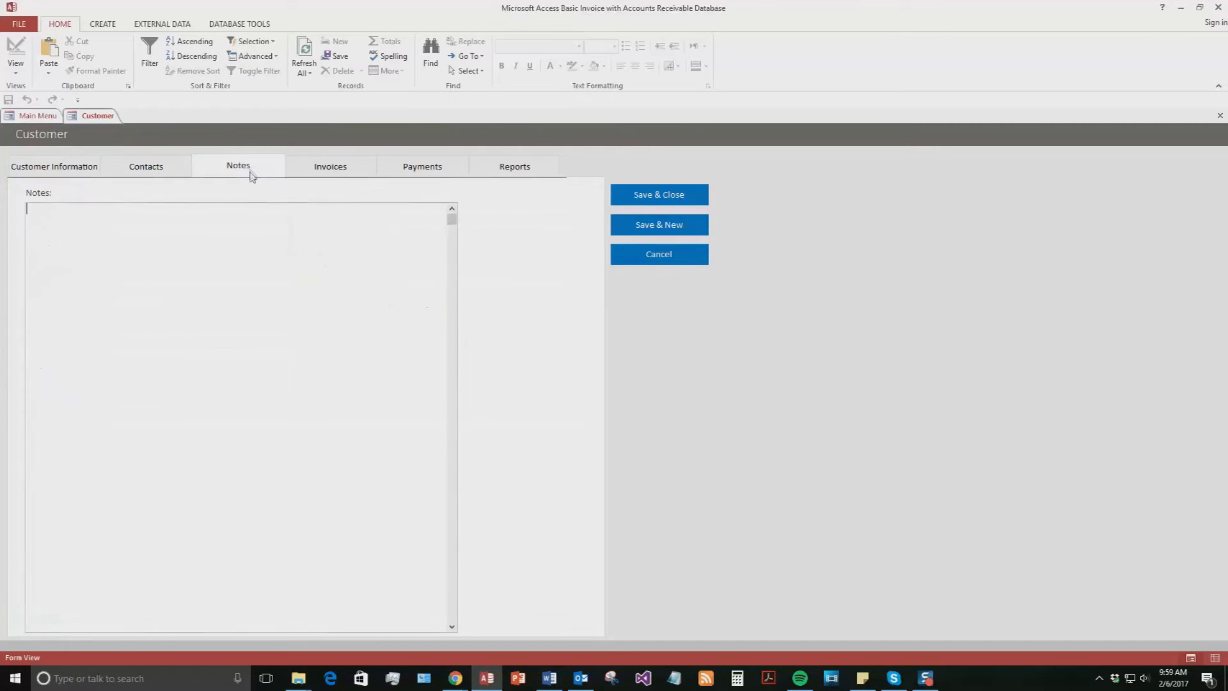
click(334, 170)
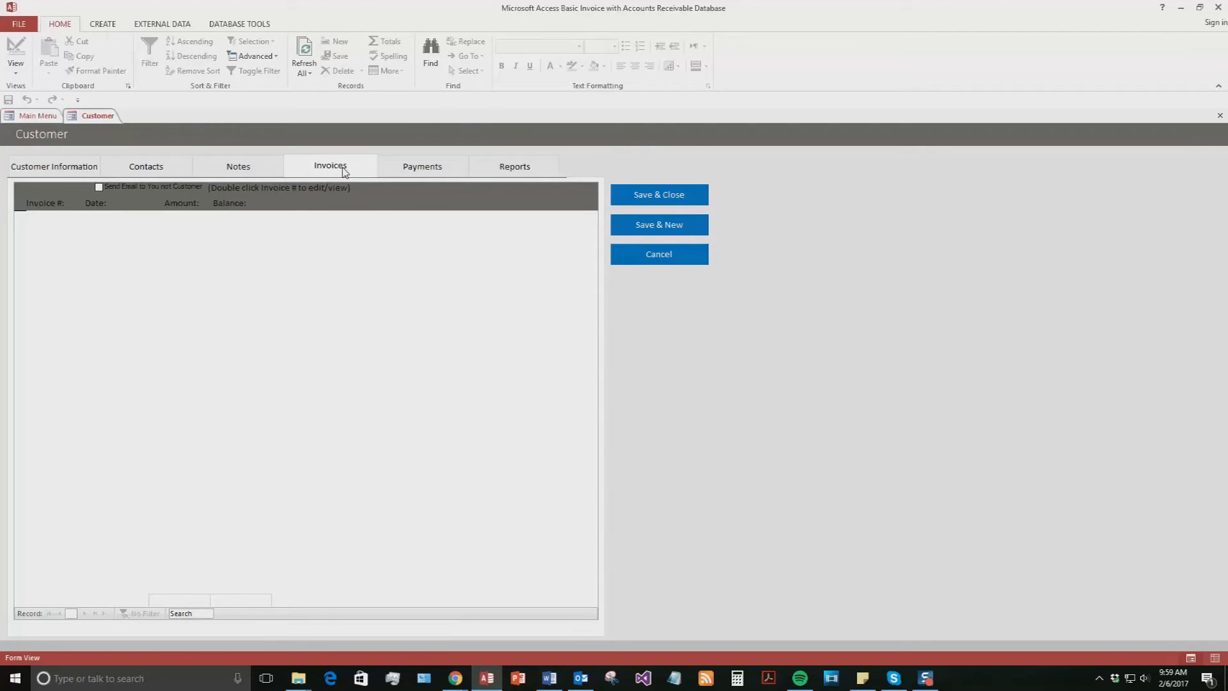
click(403, 170)
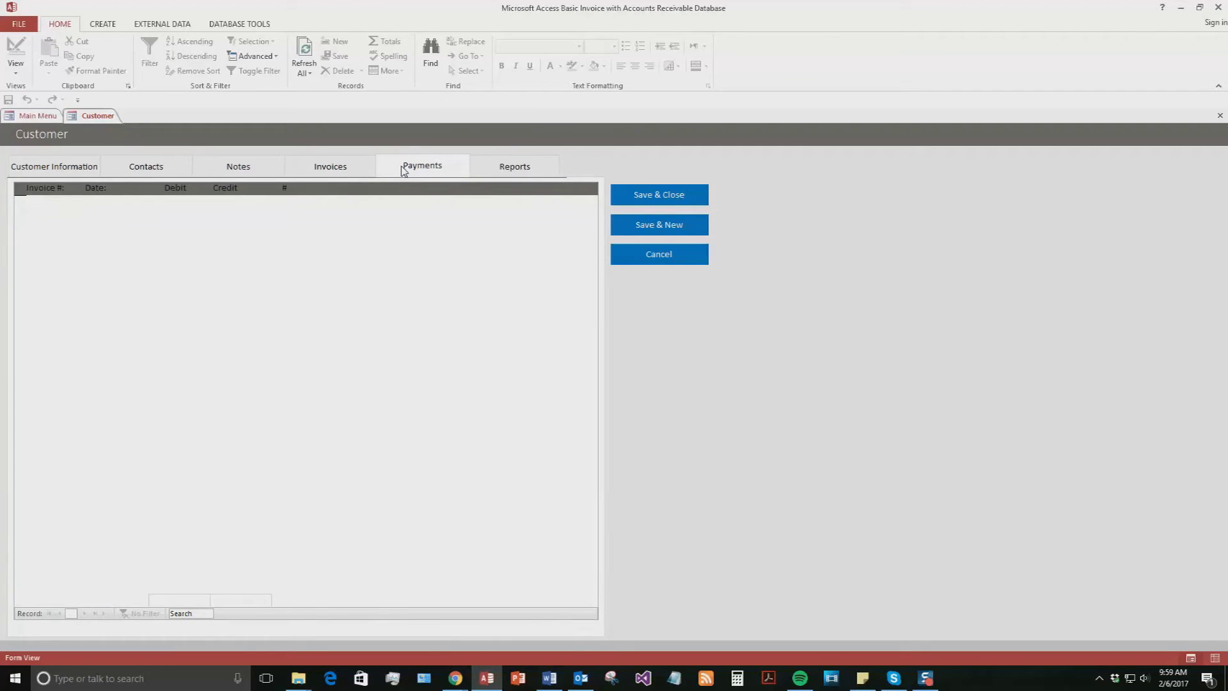
click(506, 167)
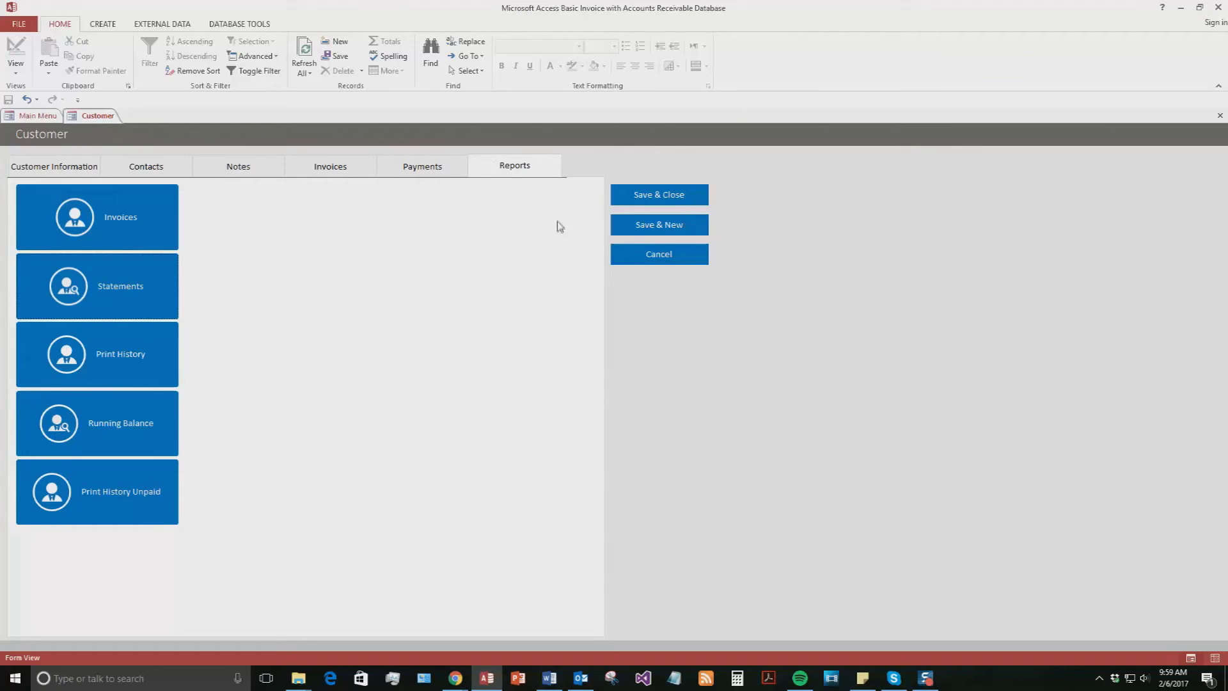
Save and close the new Customer form
right_click(667, 195)
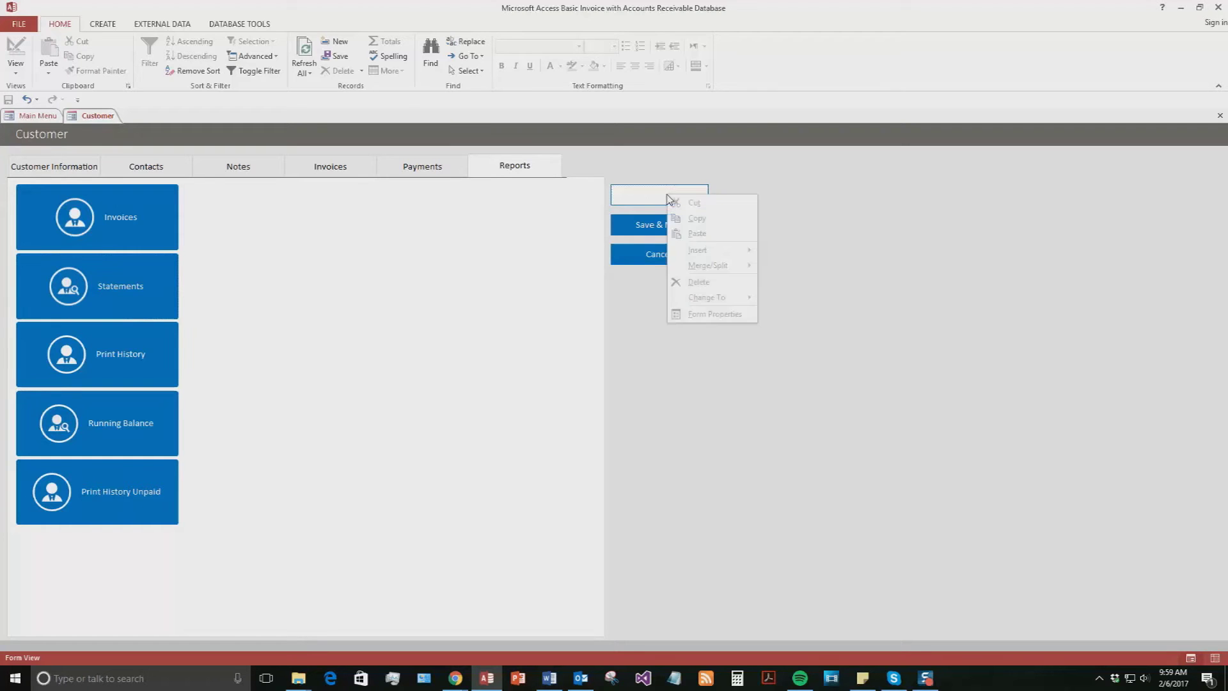
key(Escape)
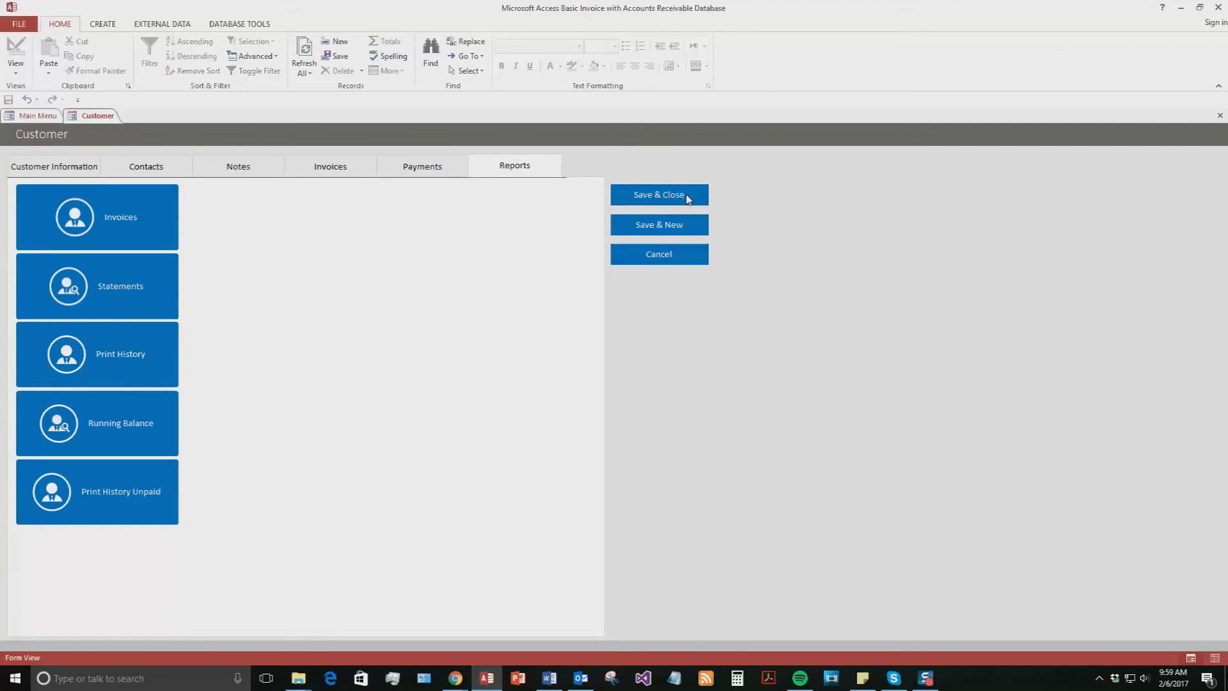
click(689, 200)
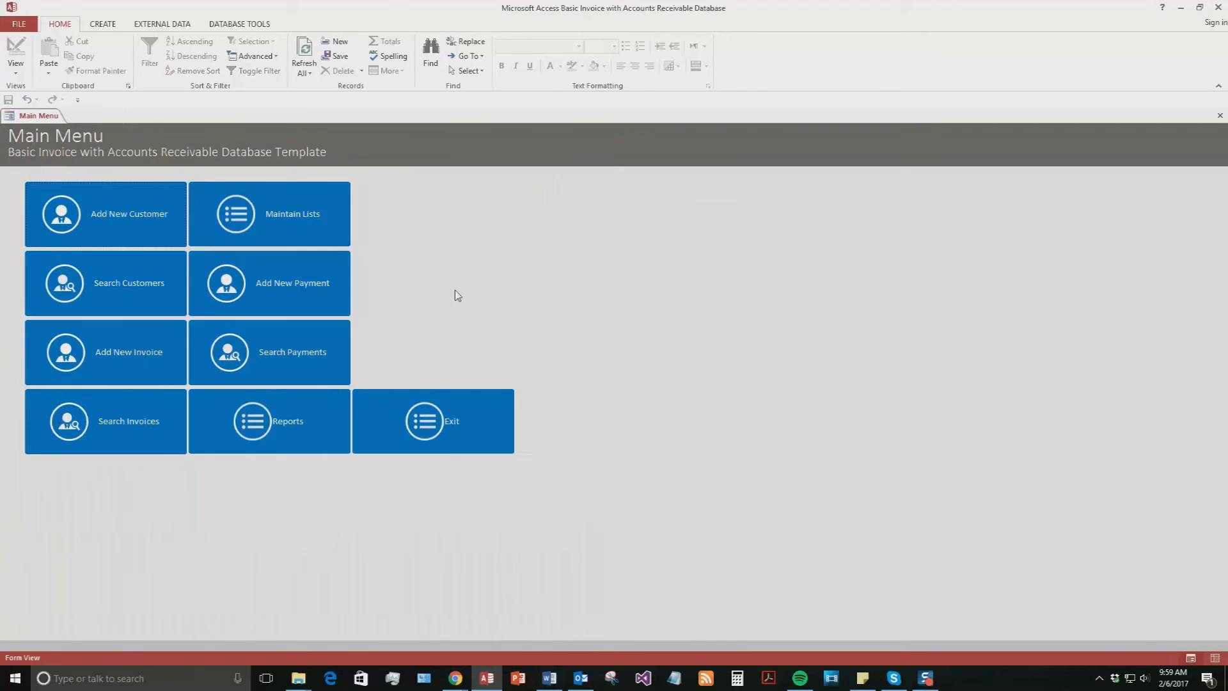
Search customers and open the test customer's record, checking its Contacts, Notes and Invoices tabs
click(126, 299)
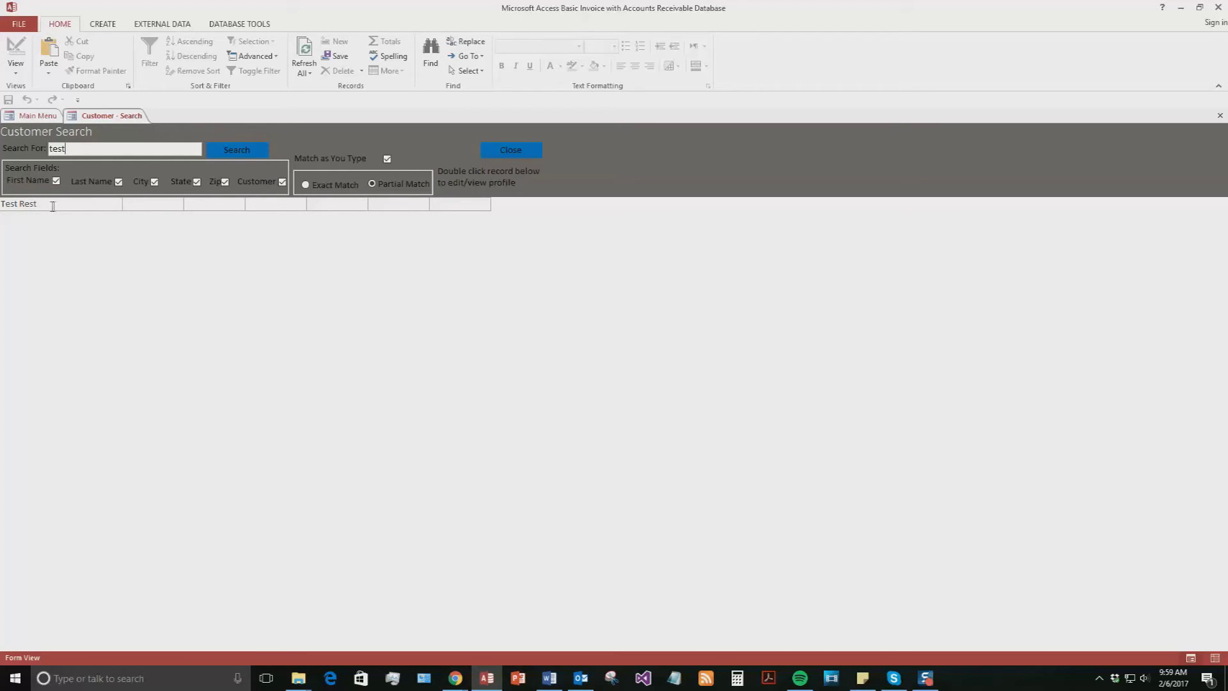
double_click(54, 204)
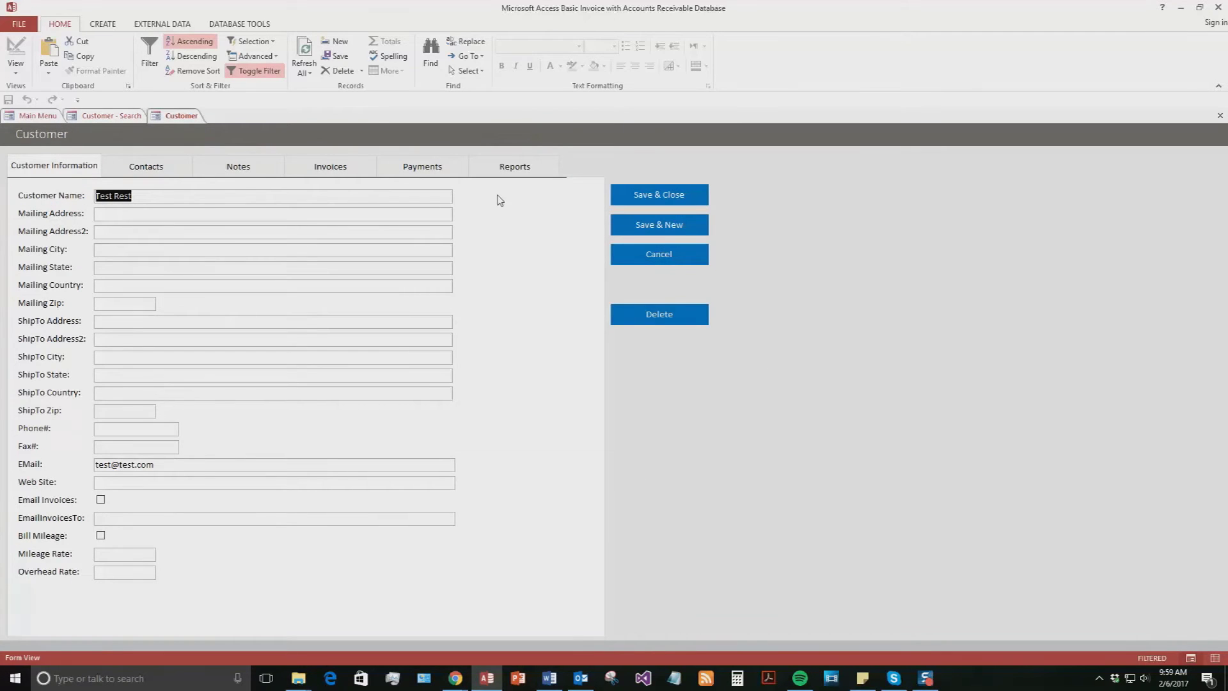
click(155, 166)
click(250, 168)
click(309, 166)
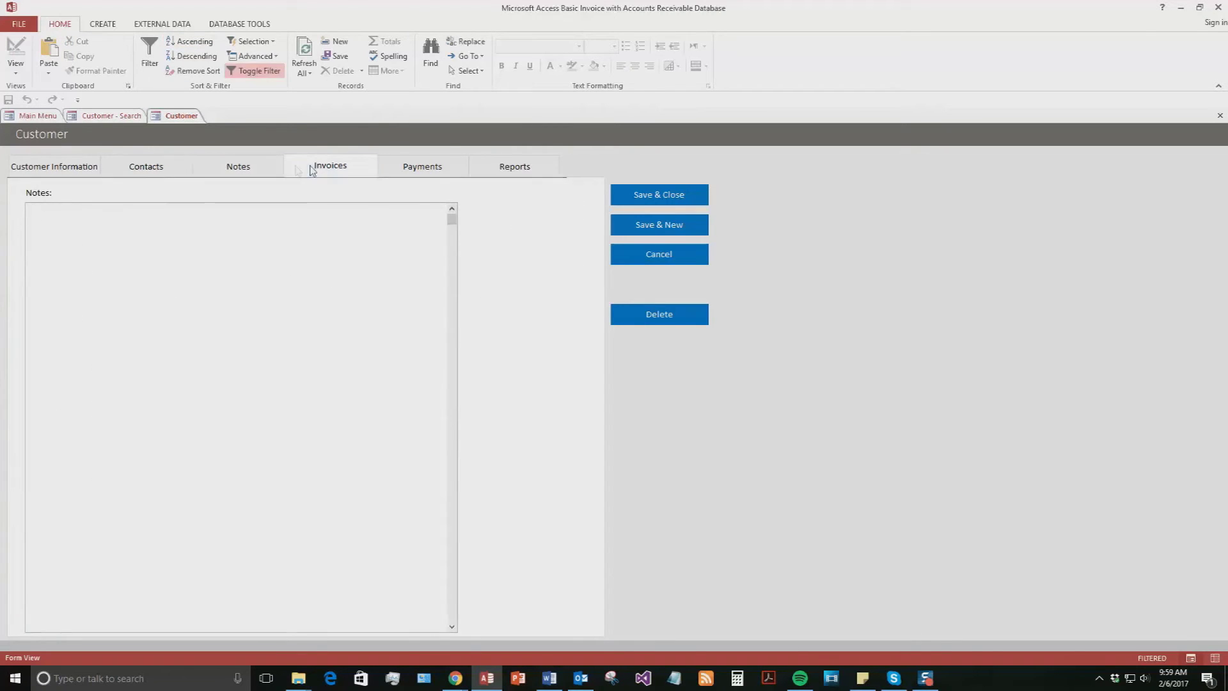
click(54, 170)
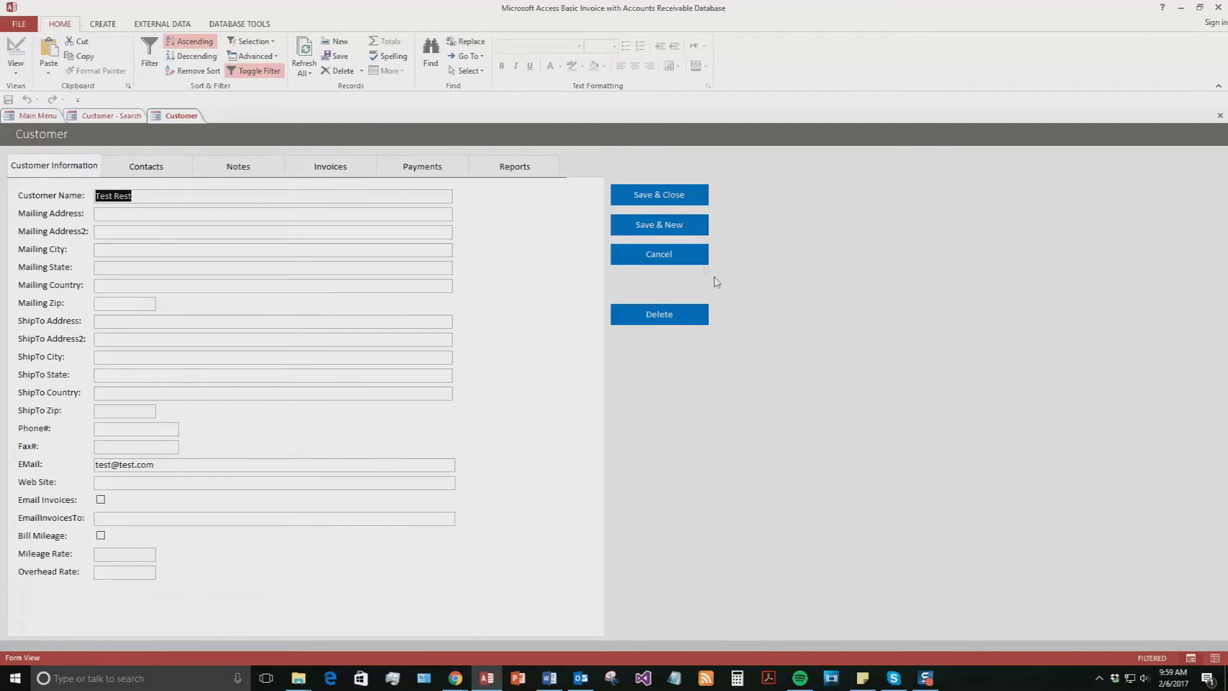
Cancel the customer record, close the search form, and add a new invoice
click(689, 262)
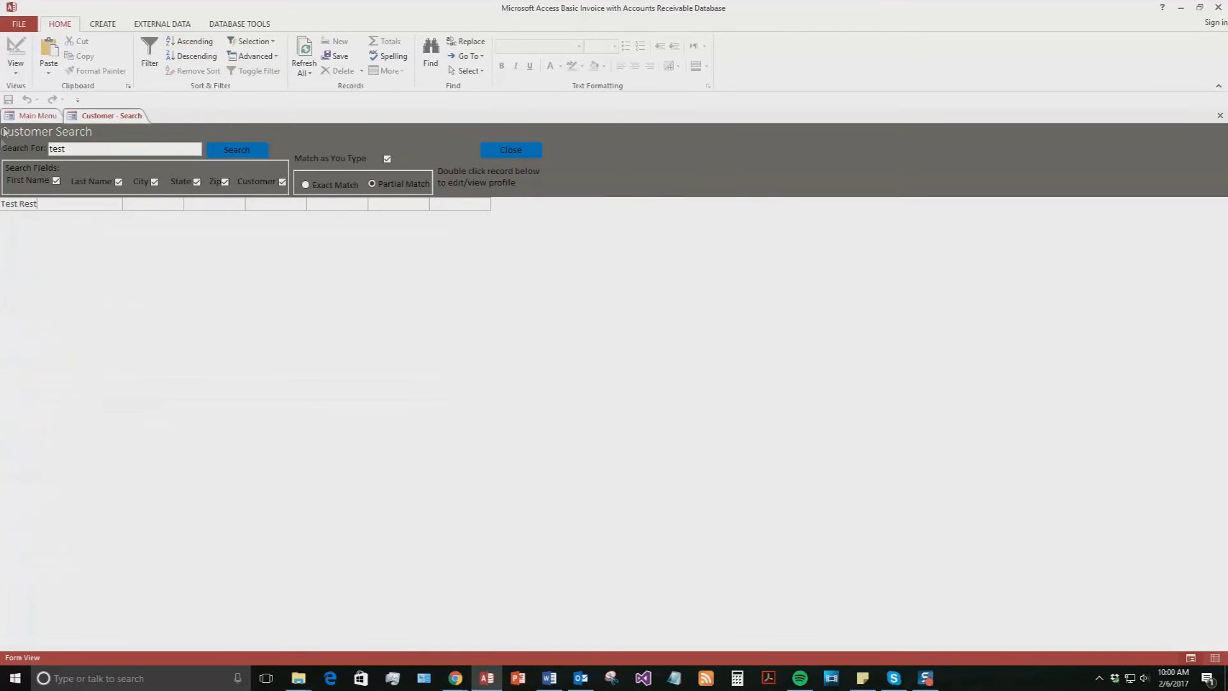
right_click(124, 117)
click(159, 142)
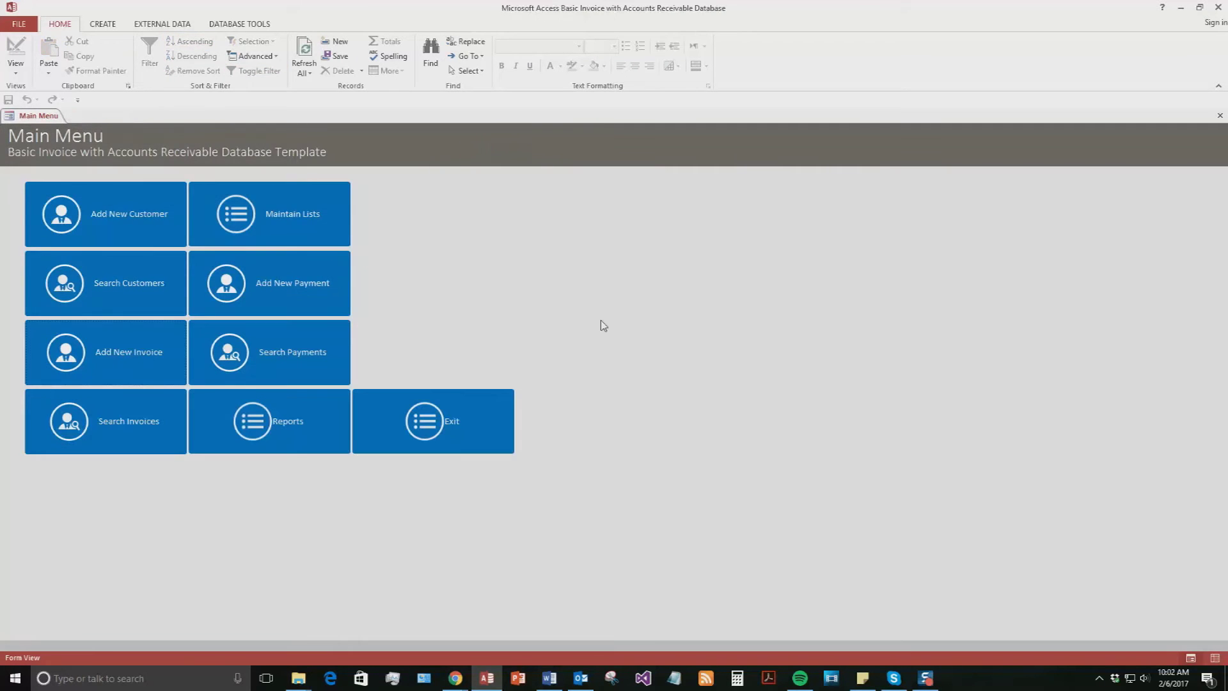
click(117, 362)
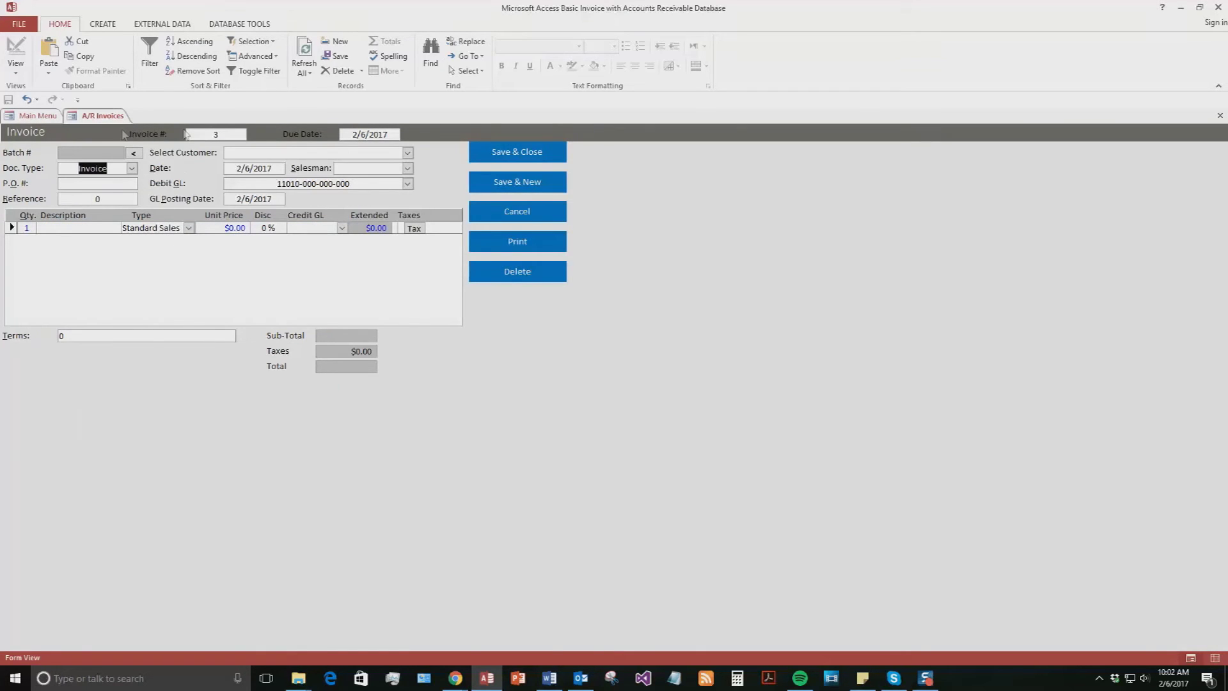
Set invoice number 5 for the test customer, due 2/7/2017, keeping Invoice as document type
click(224, 133)
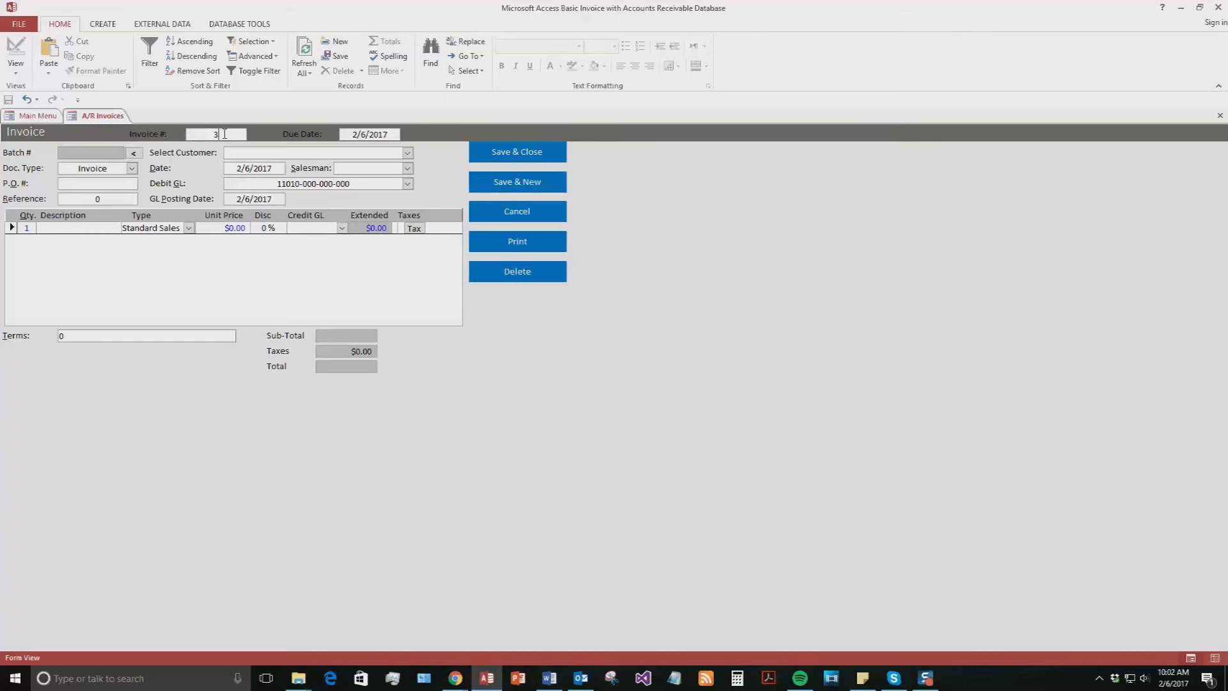
text(5)
click(407, 153)
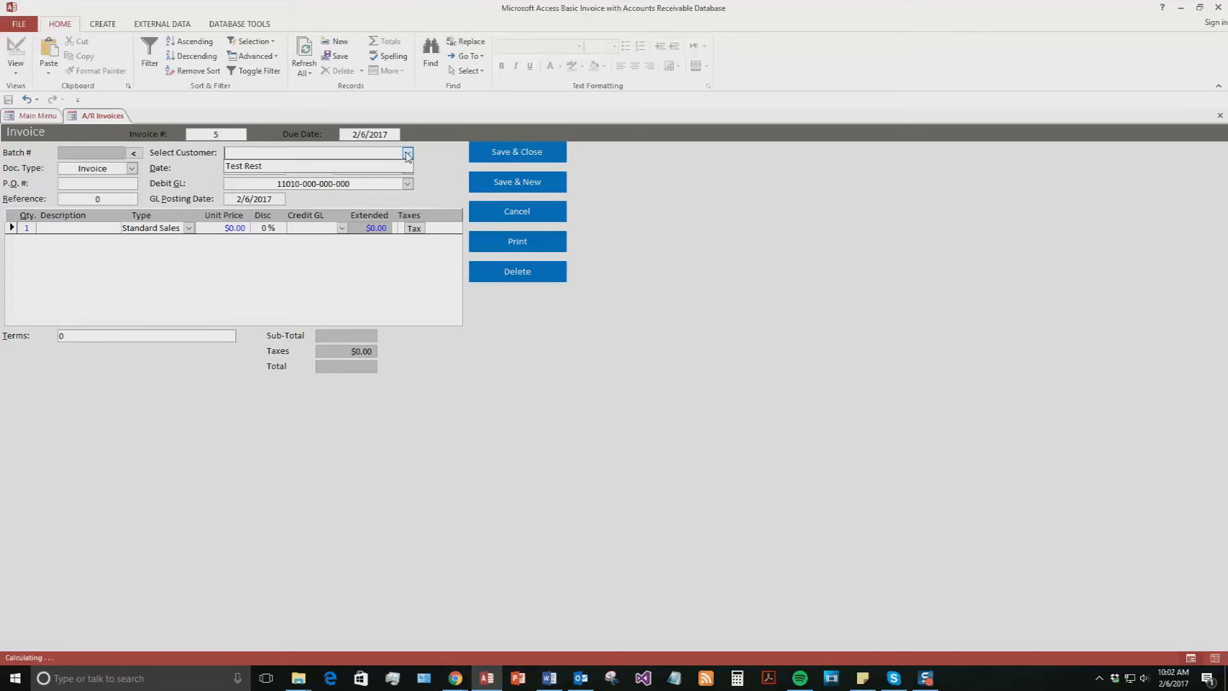
click(262, 167)
click(366, 135)
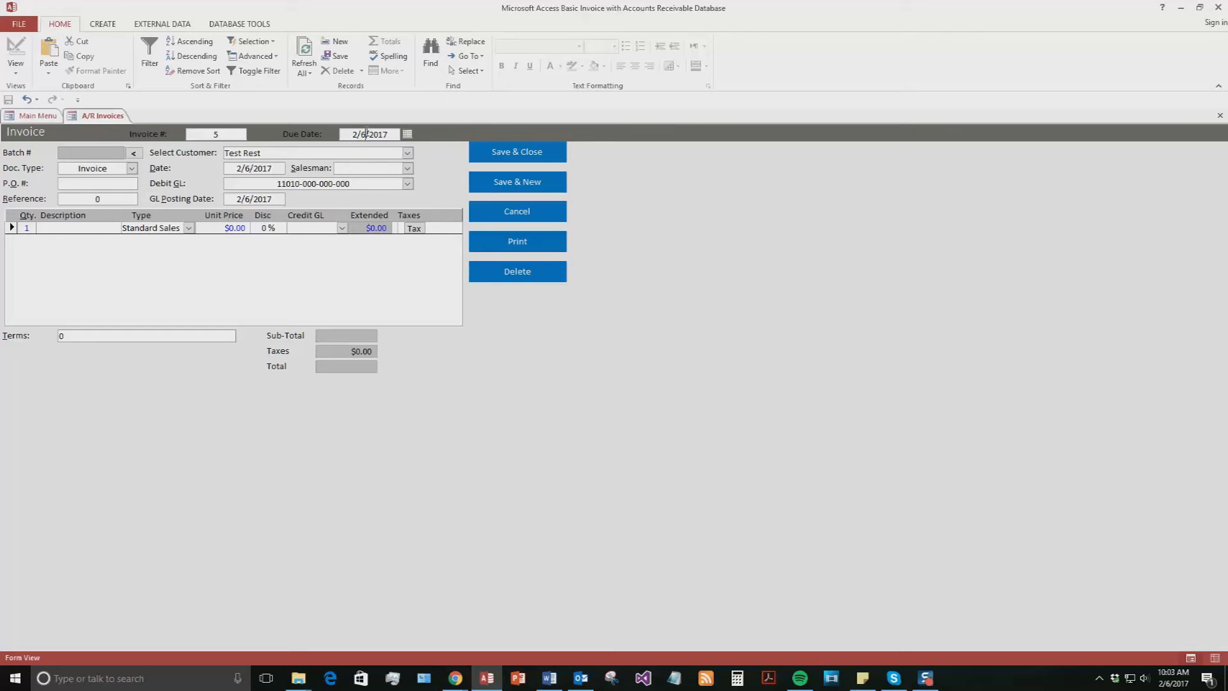
click(132, 169)
click(133, 170)
Assign the first salesperson and enter P.O. number 123
click(408, 169)
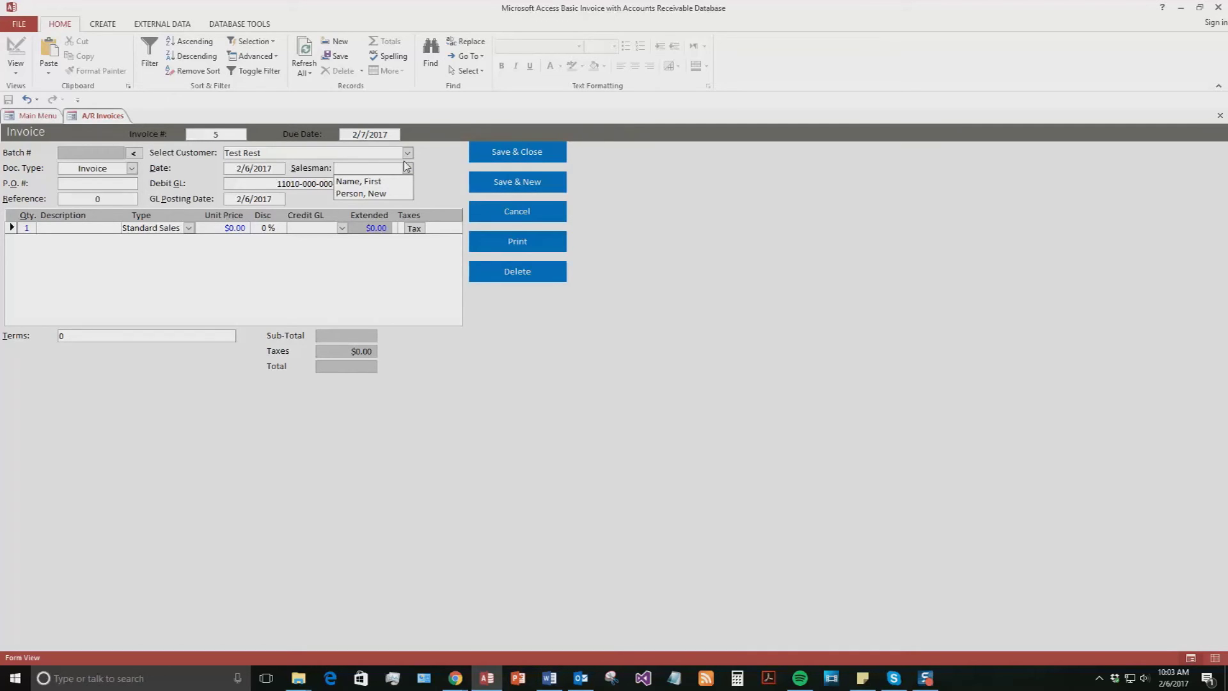
click(377, 181)
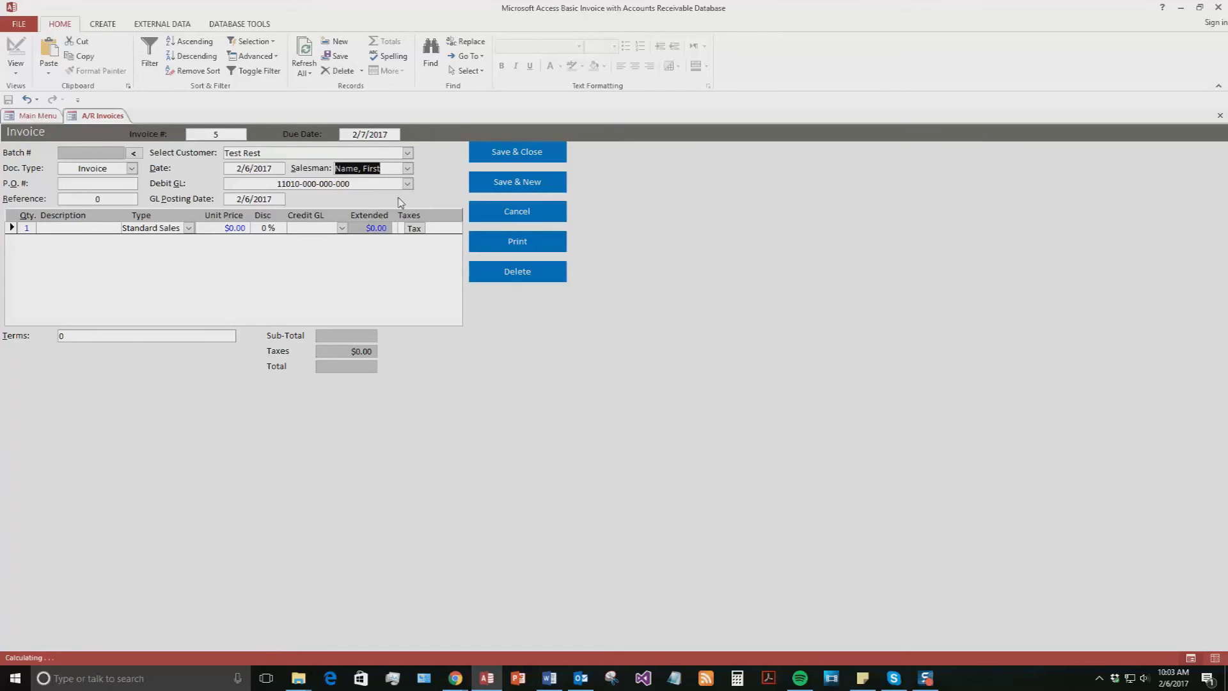
click(103, 183)
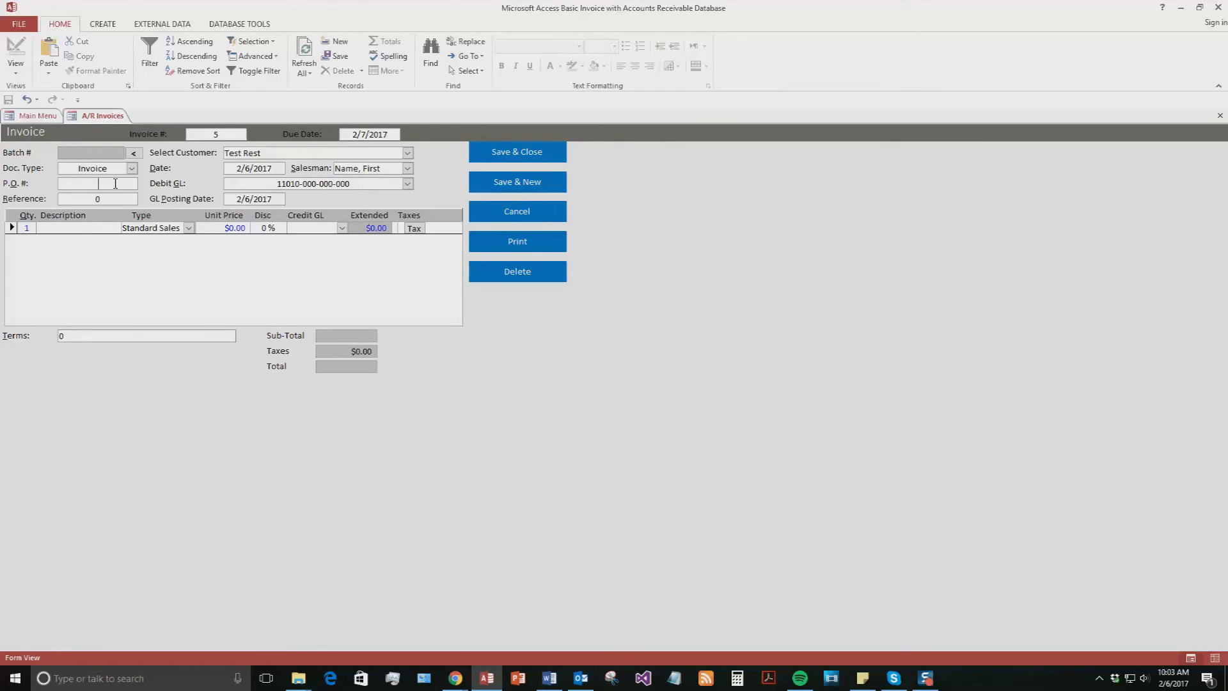
text(123)
click(53, 228)
Add a Restaurant Utils line item with a unit price of $1.50
click(189, 228)
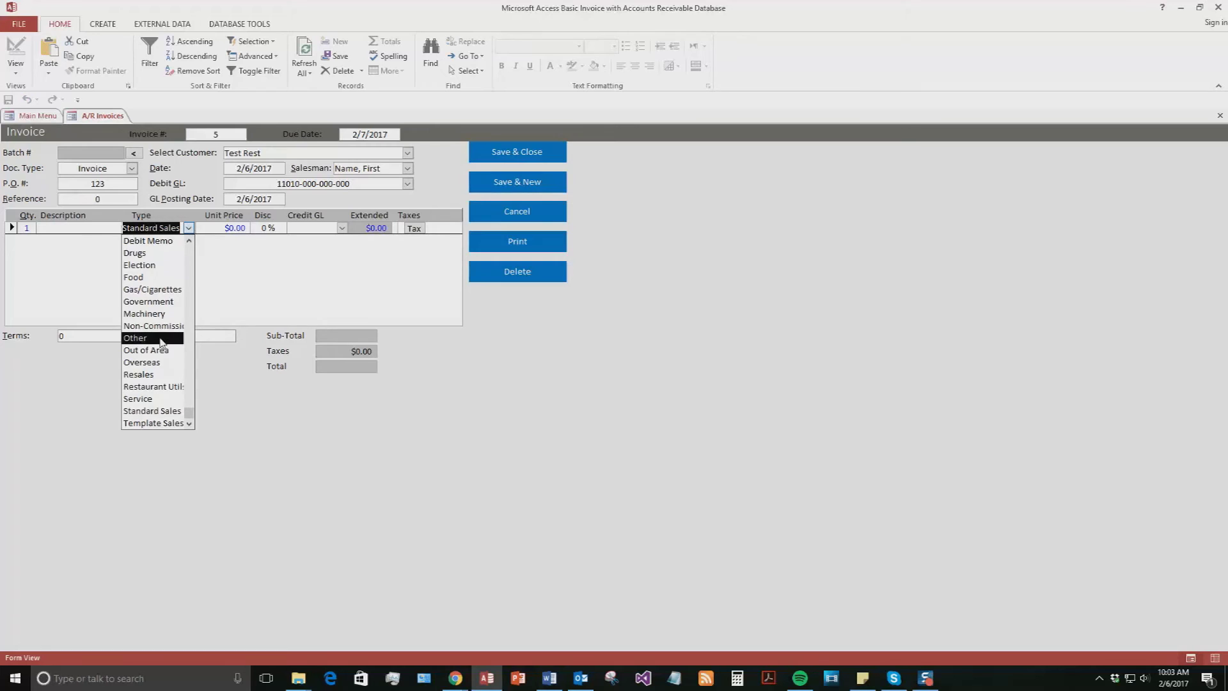
scroll(163, 358, up, 1)
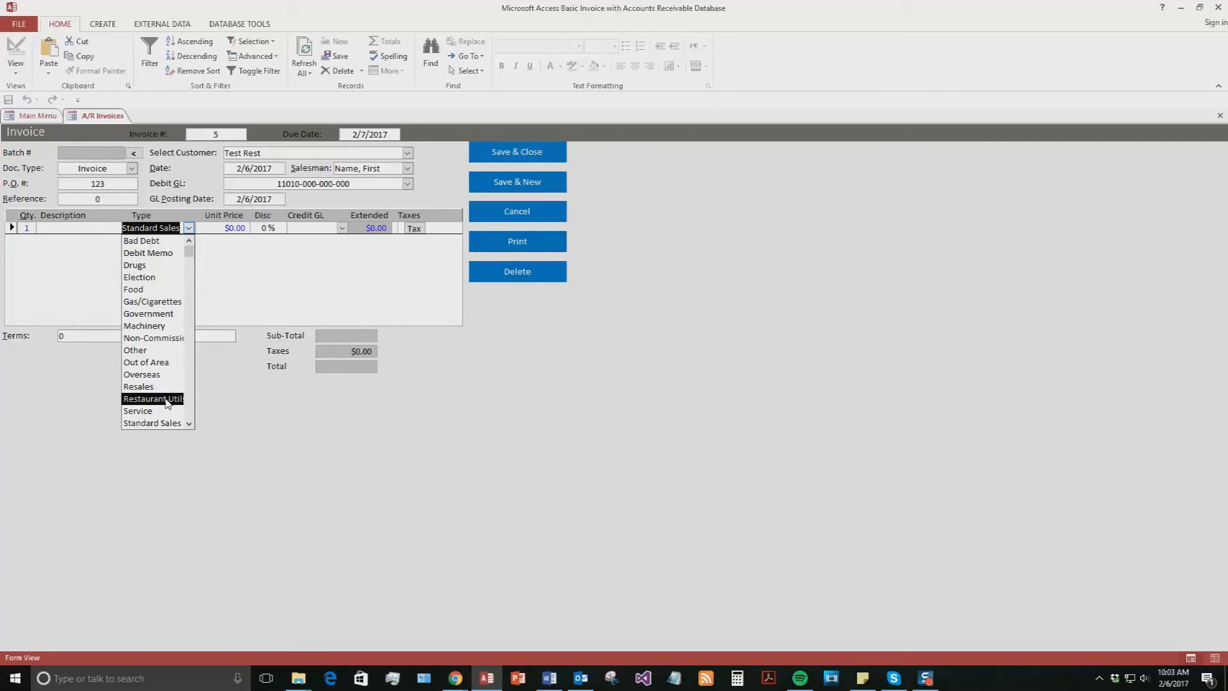
click(168, 399)
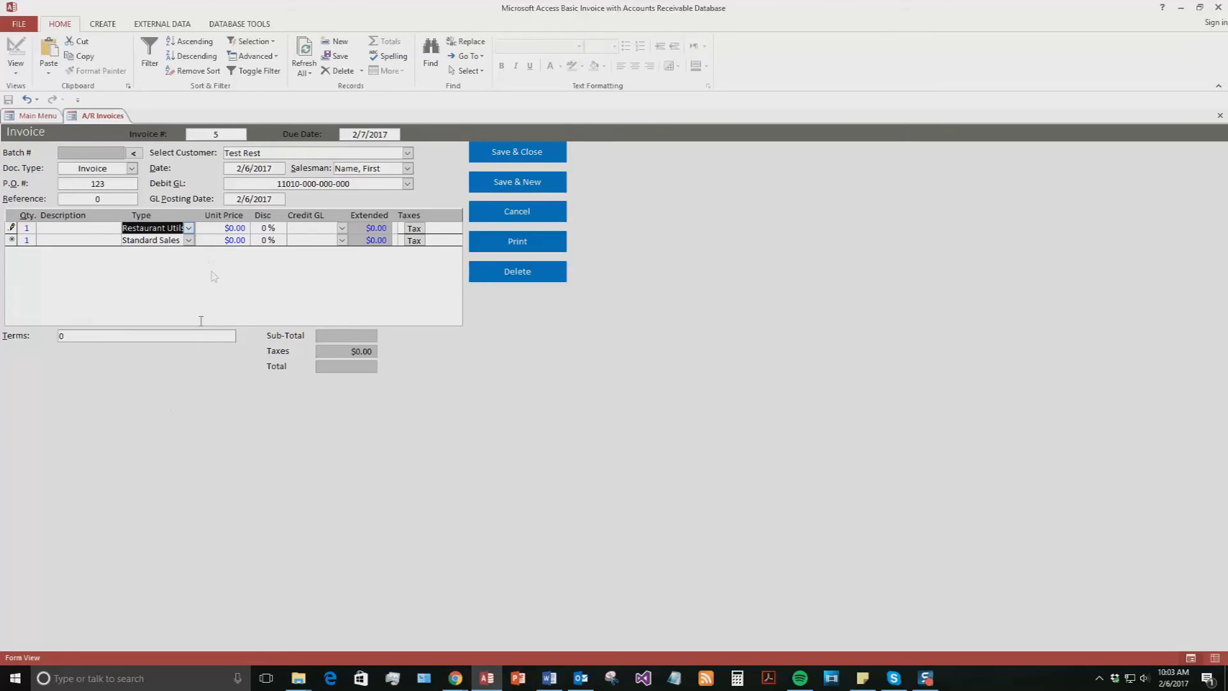
click(235, 228)
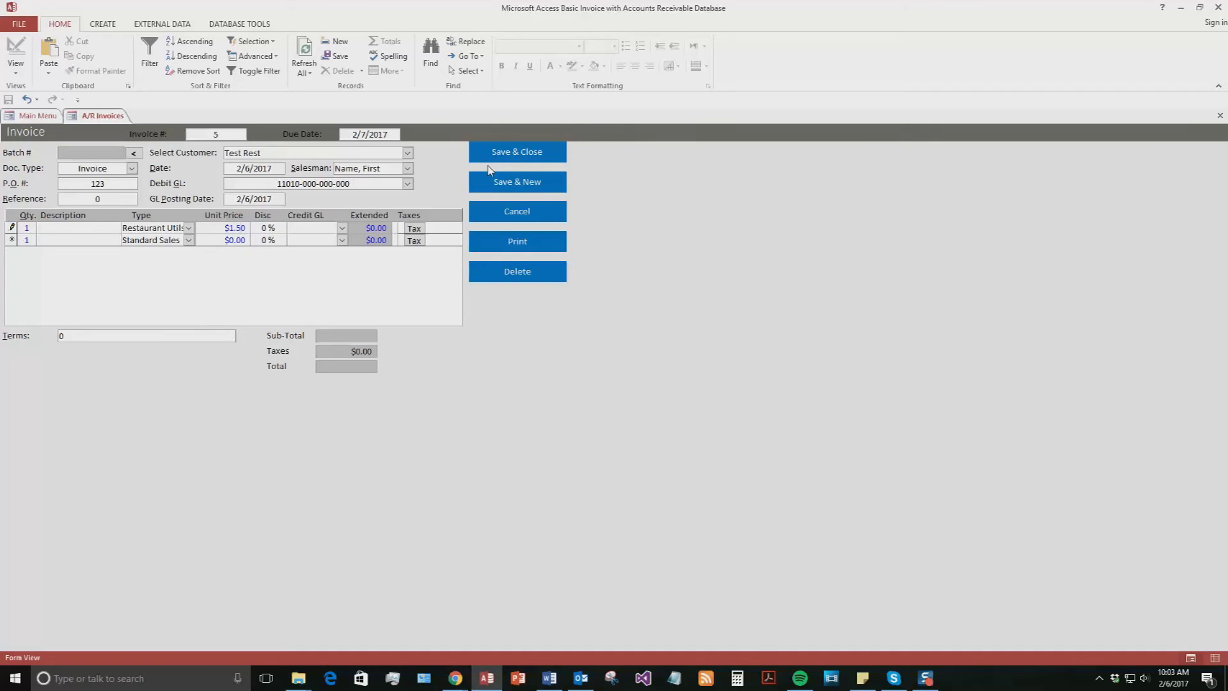
click(265, 228)
Credit the line to 13010 Notes Receivable, commit it, and view its tax details
click(343, 229)
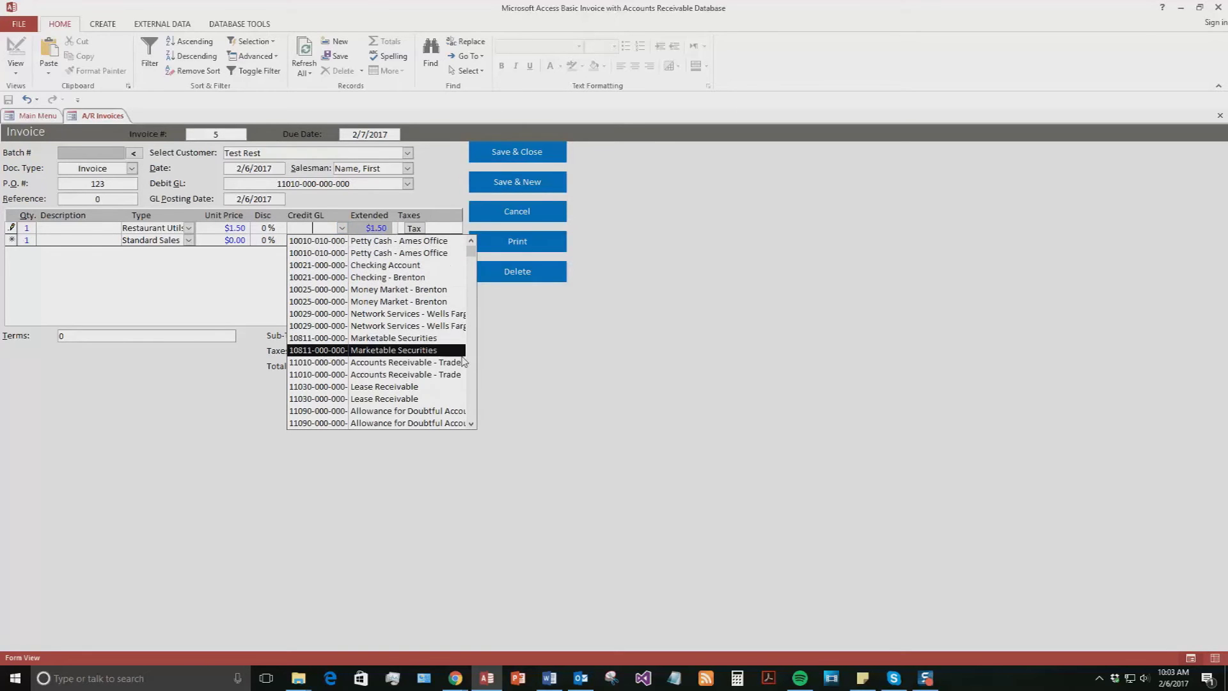
scroll(458, 358, down, 4)
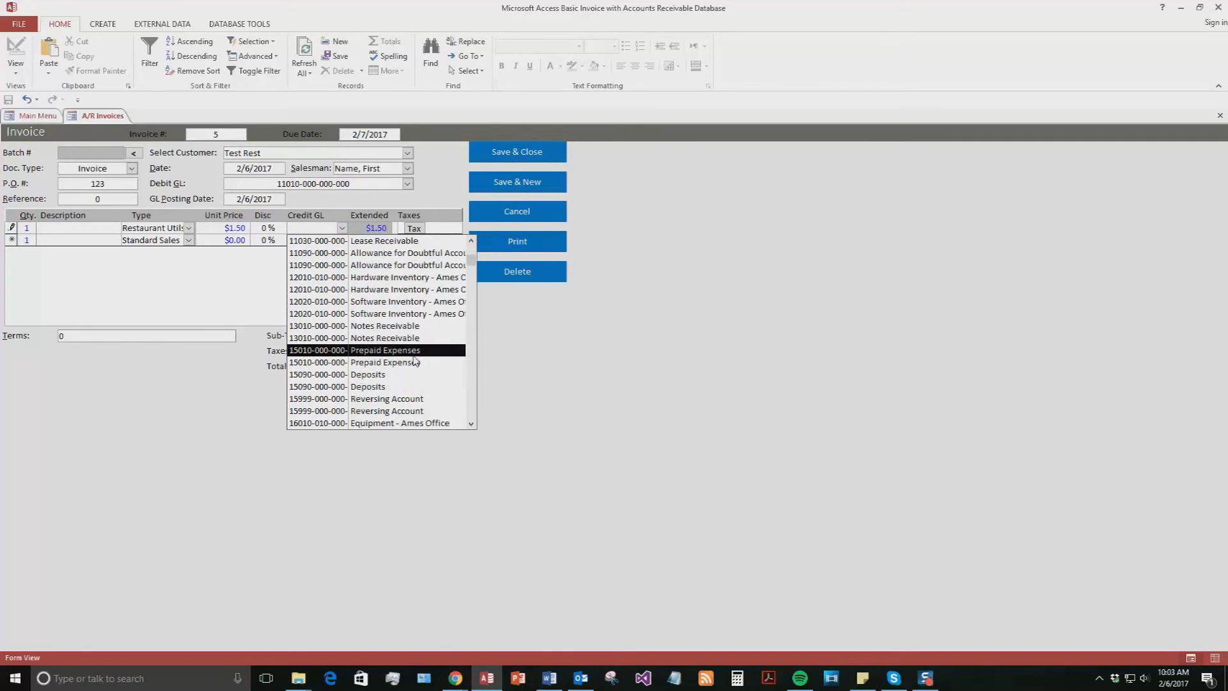
click(419, 338)
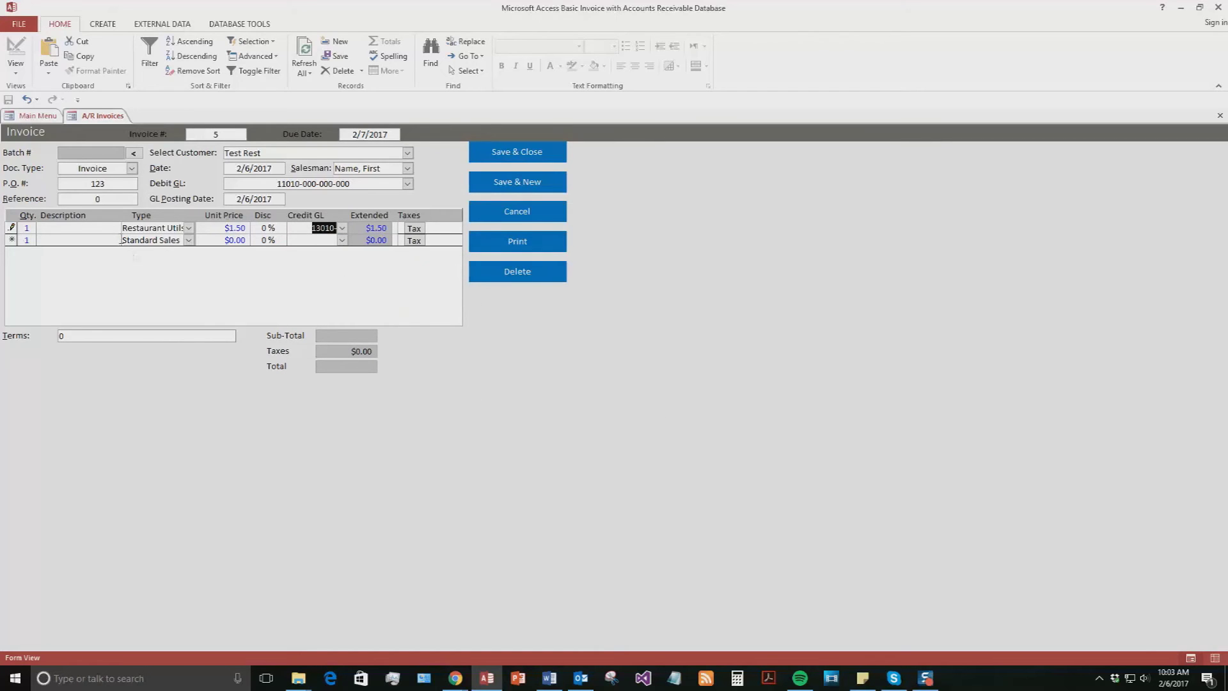
click(110, 238)
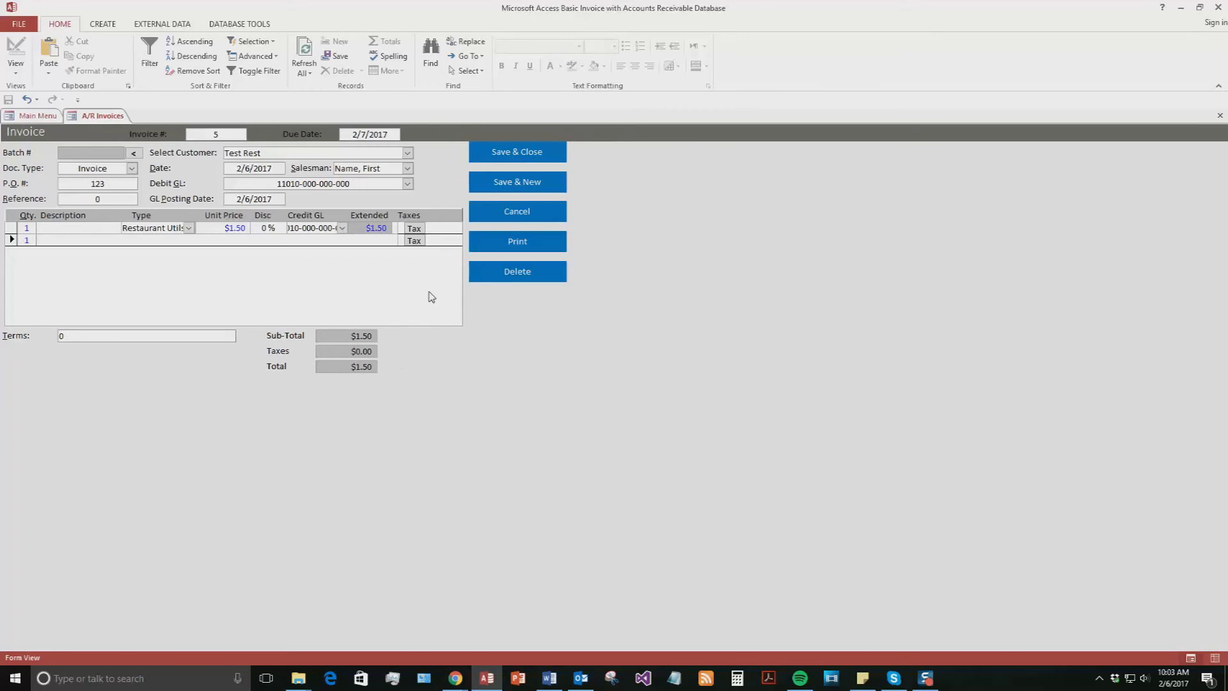
click(416, 227)
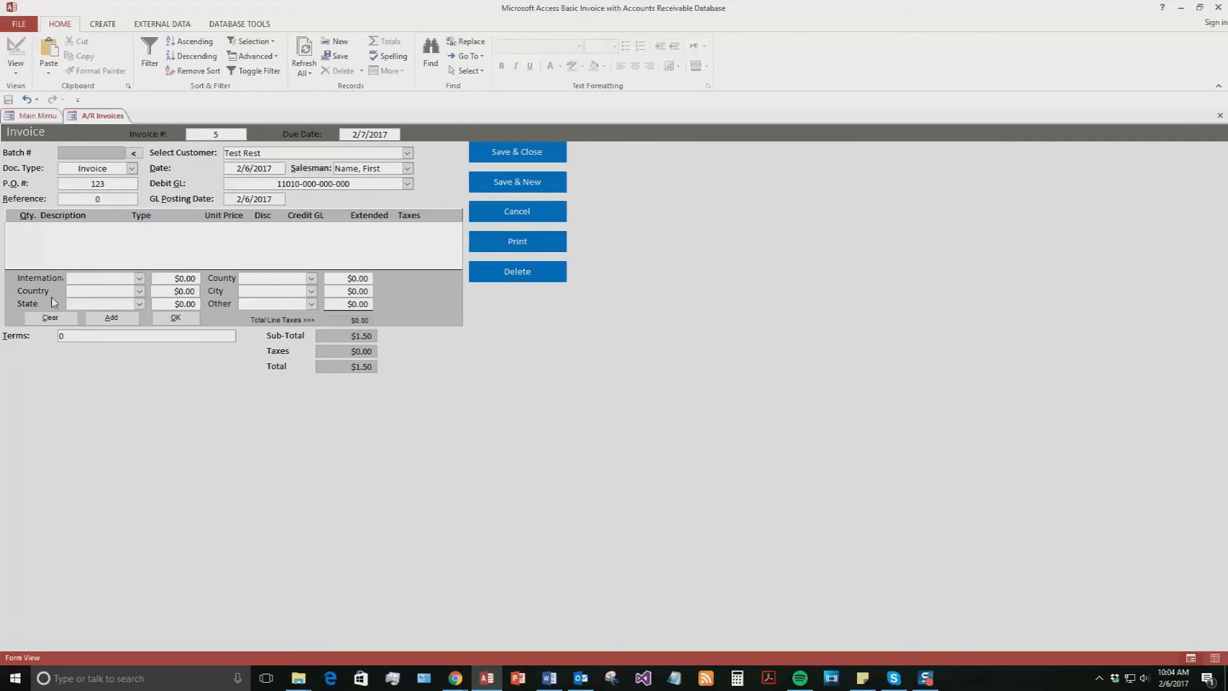
Save and close the invoice, then save and close the test customer's form
click(543, 158)
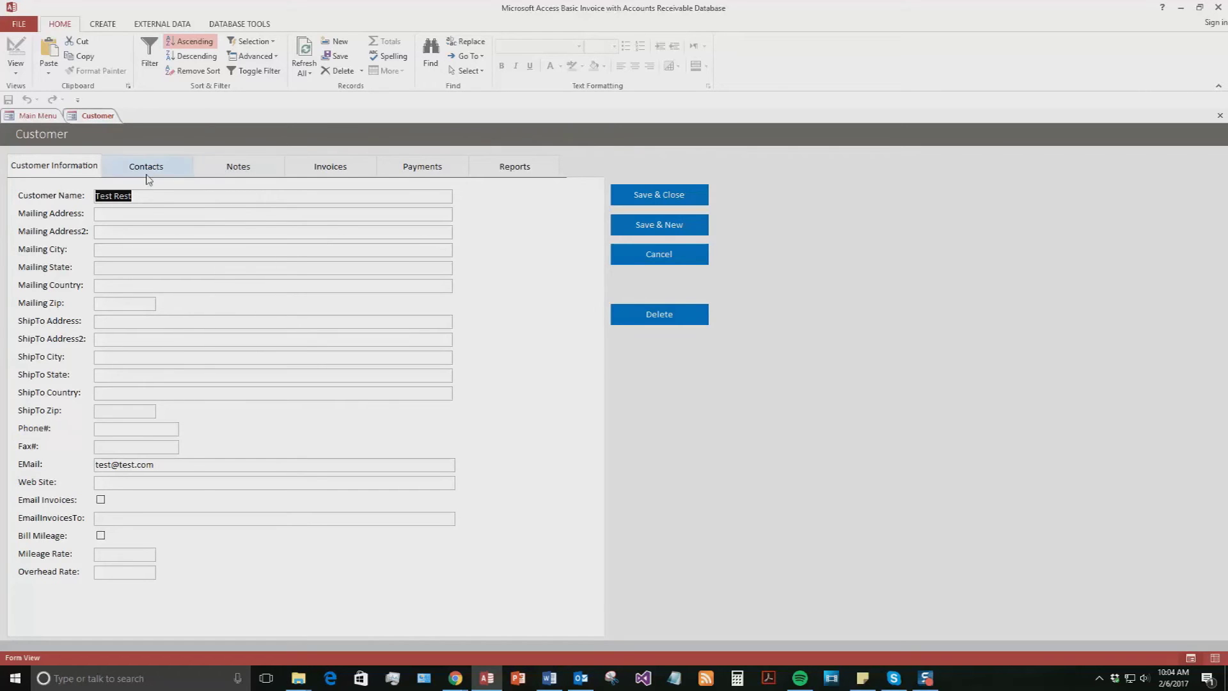
click(38, 116)
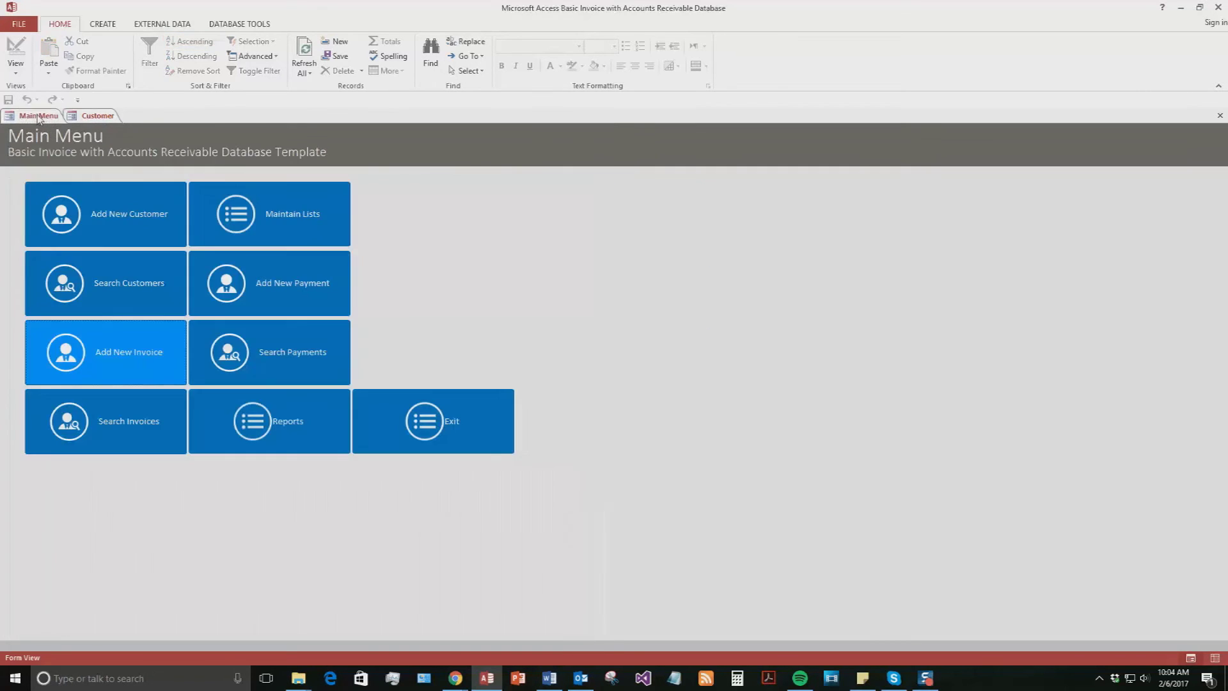
right_click(85, 118)
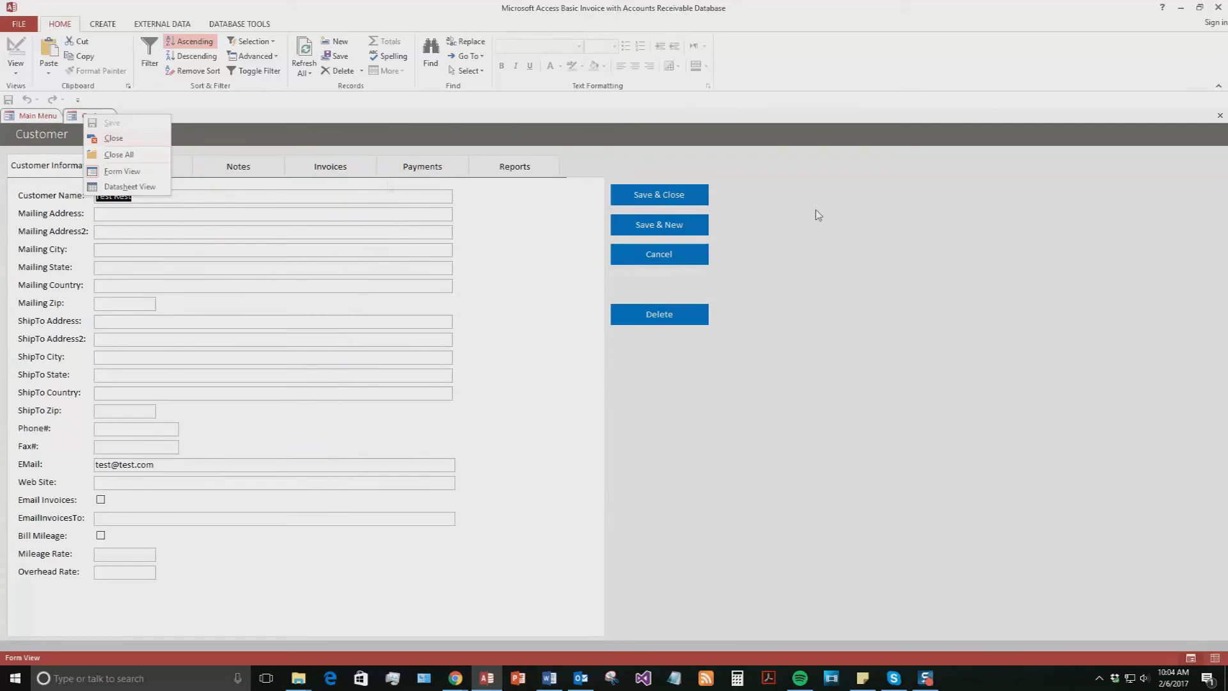
click(693, 206)
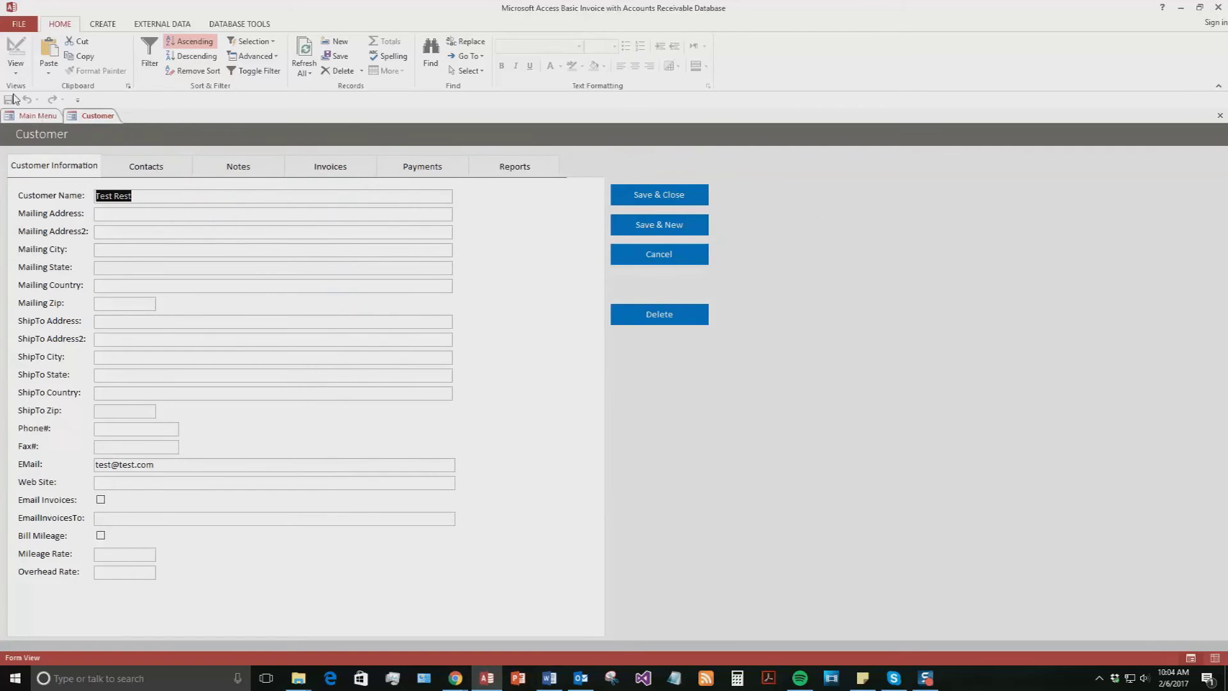
click(637, 190)
click(94, 420)
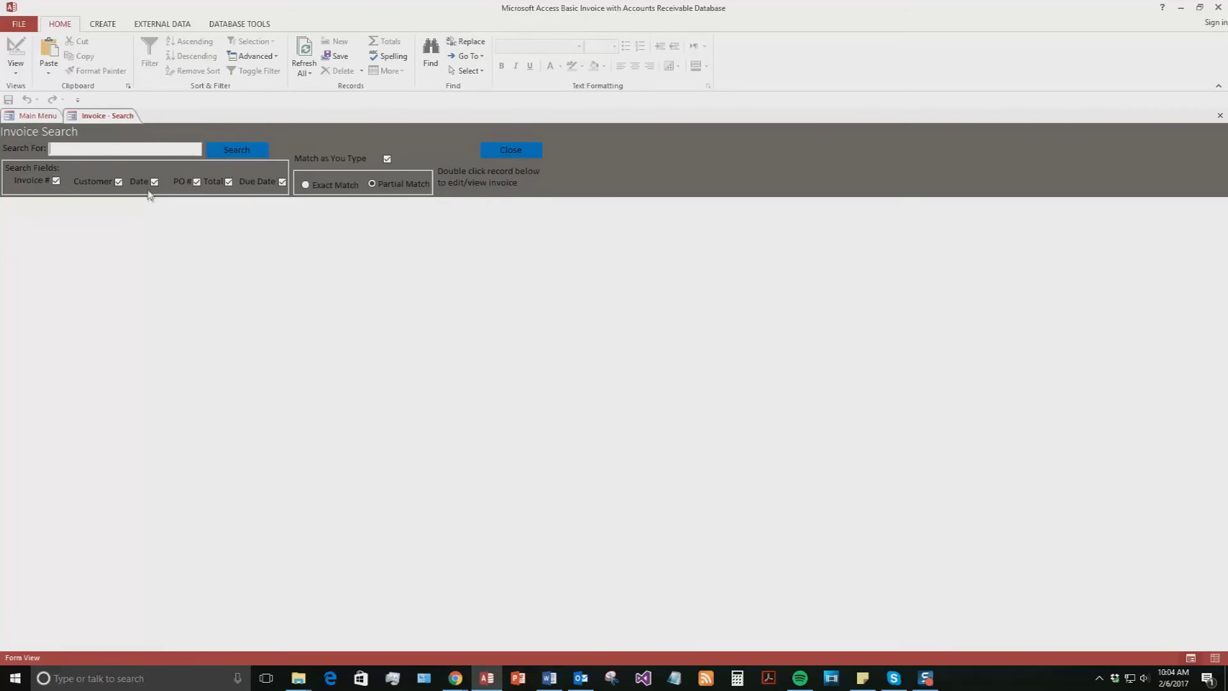
text(te)
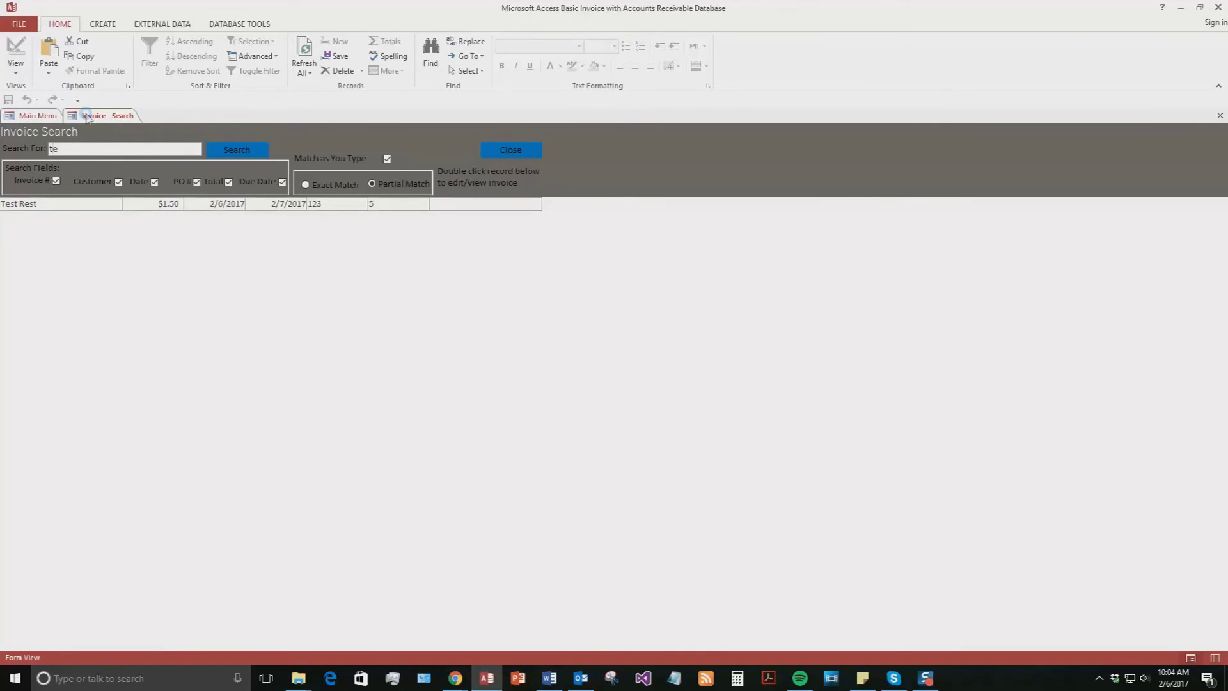
text(st)
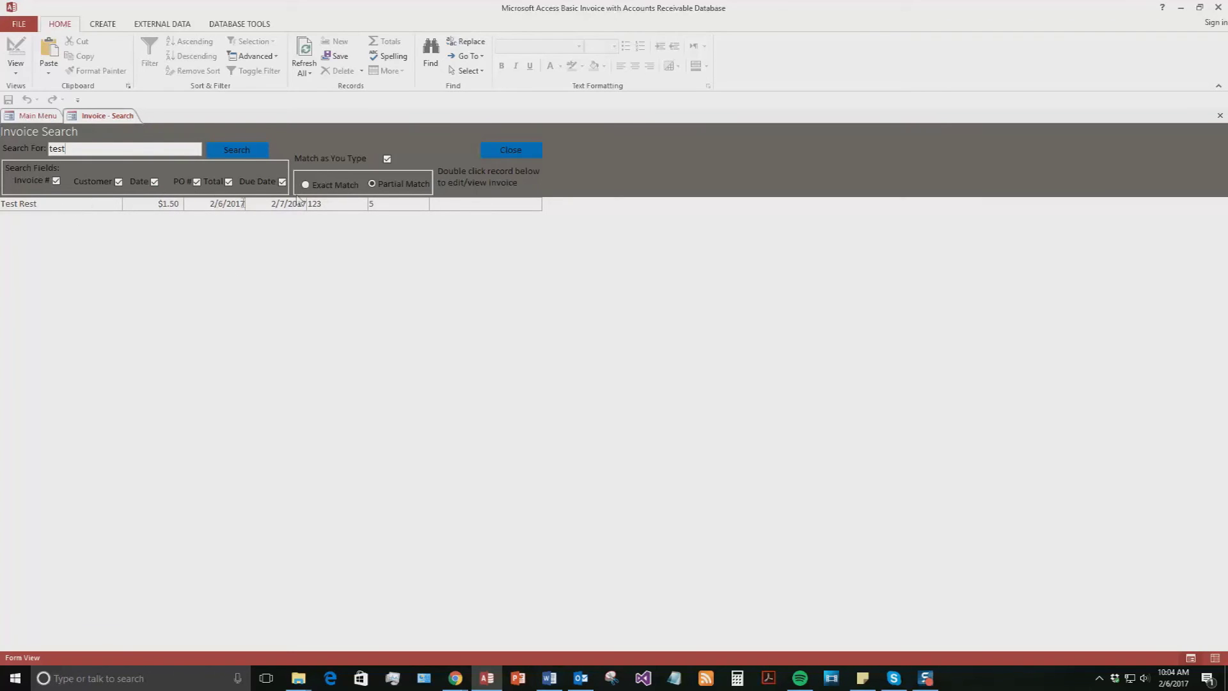
click(64, 209)
double_click(64, 209)
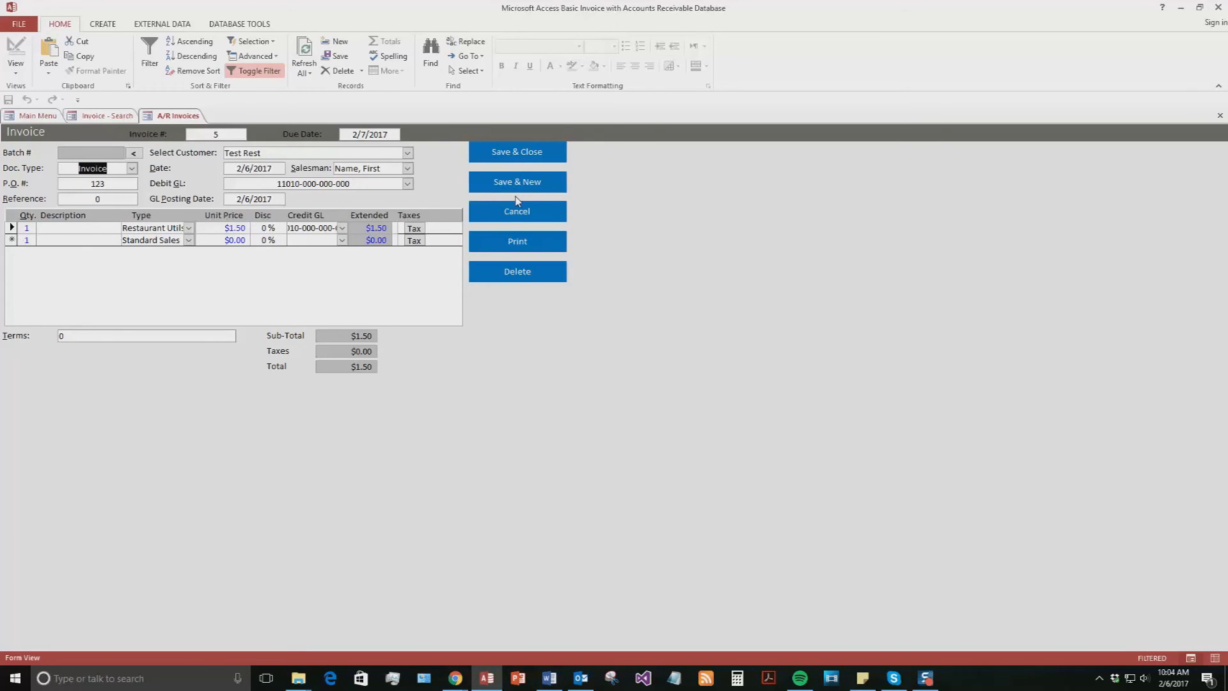
click(529, 216)
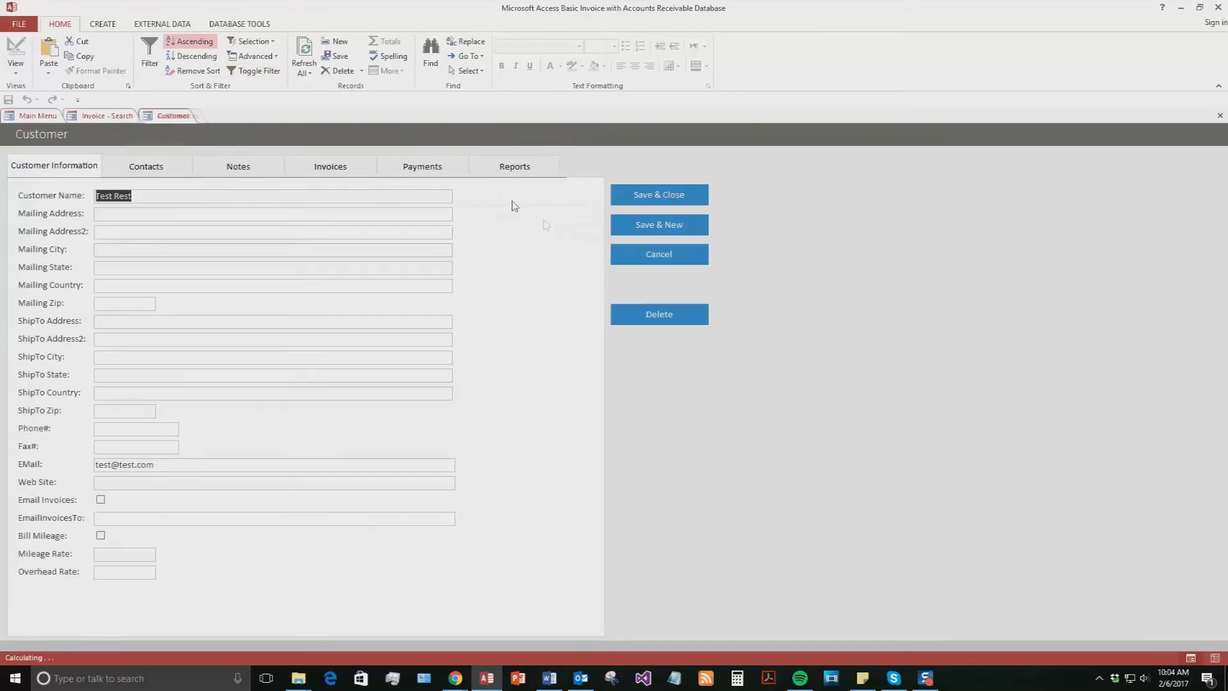
right_click(163, 116)
click(185, 142)
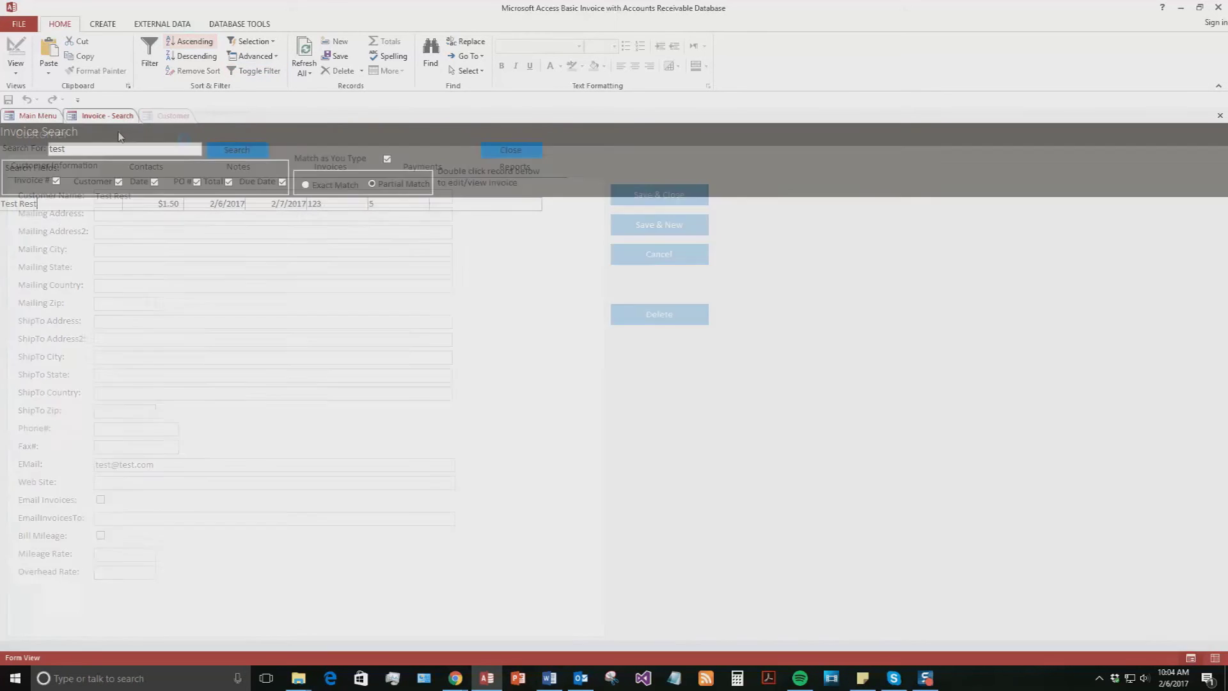
right_click(116, 117)
click(146, 142)
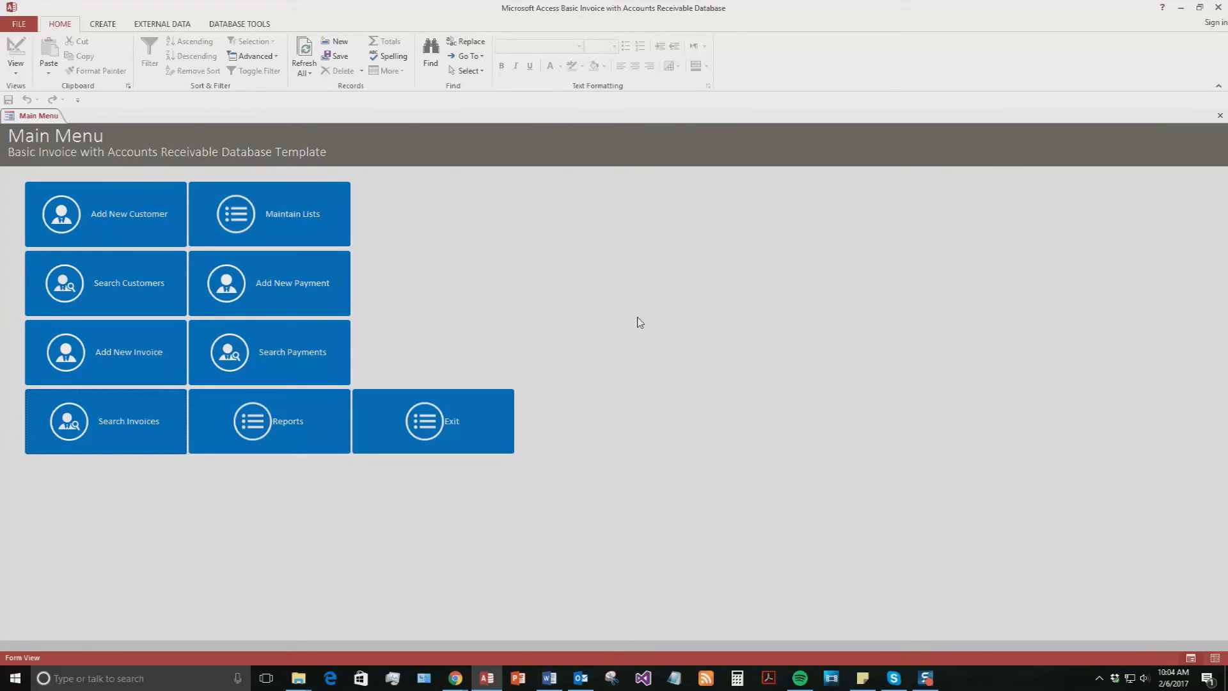
Start a new check payment from the test customer dated 02/10/1017
click(329, 294)
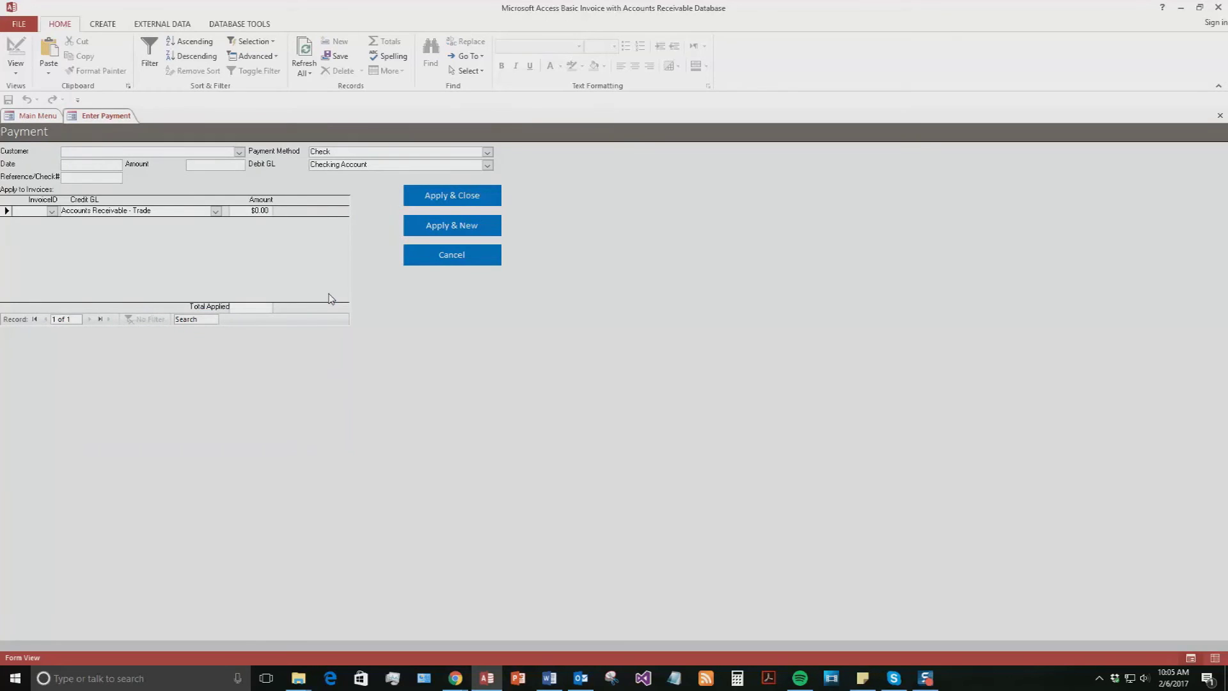
click(239, 153)
click(209, 163)
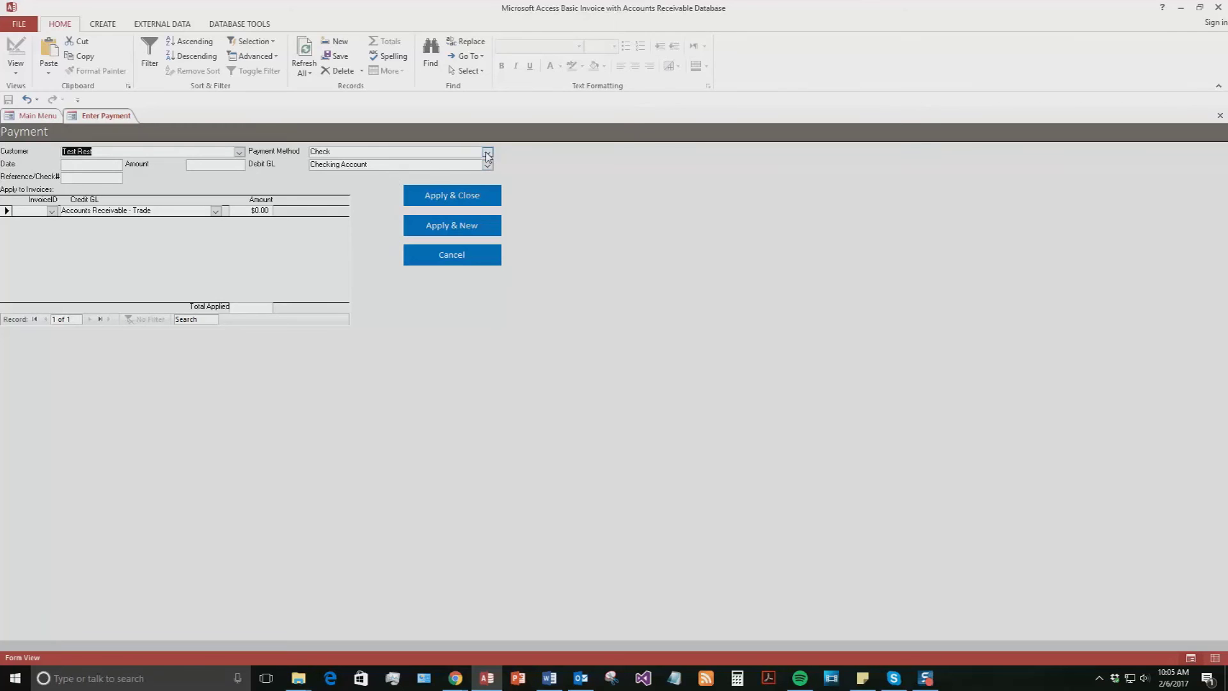
click(487, 152)
click(488, 154)
click(82, 164)
text(02/10/1017)
click(234, 170)
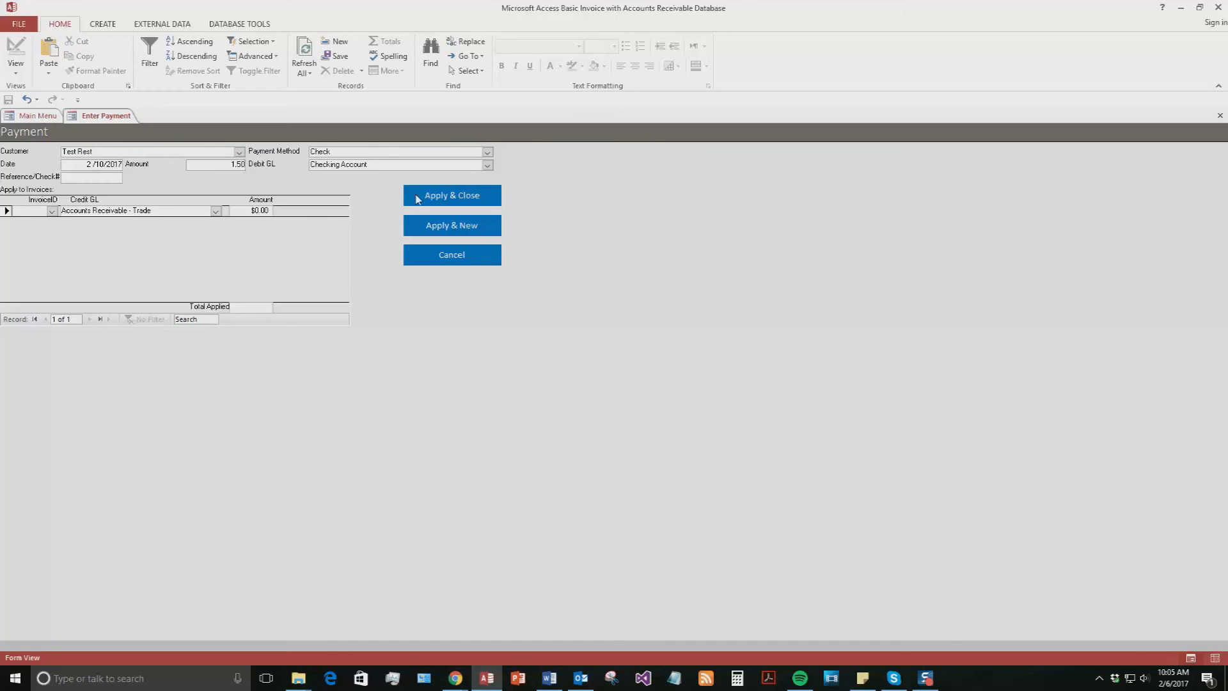
Keep Checking Account as debit account, choose invoice 5, and enter check number 123
click(488, 165)
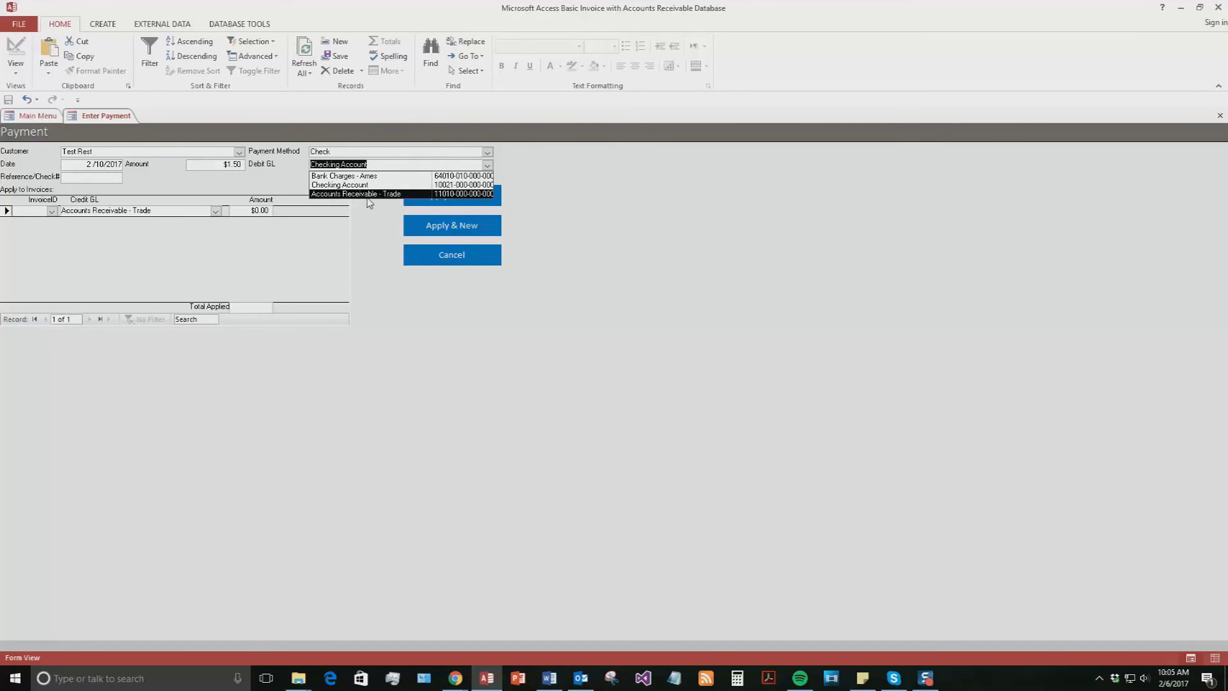
click(99, 254)
click(51, 211)
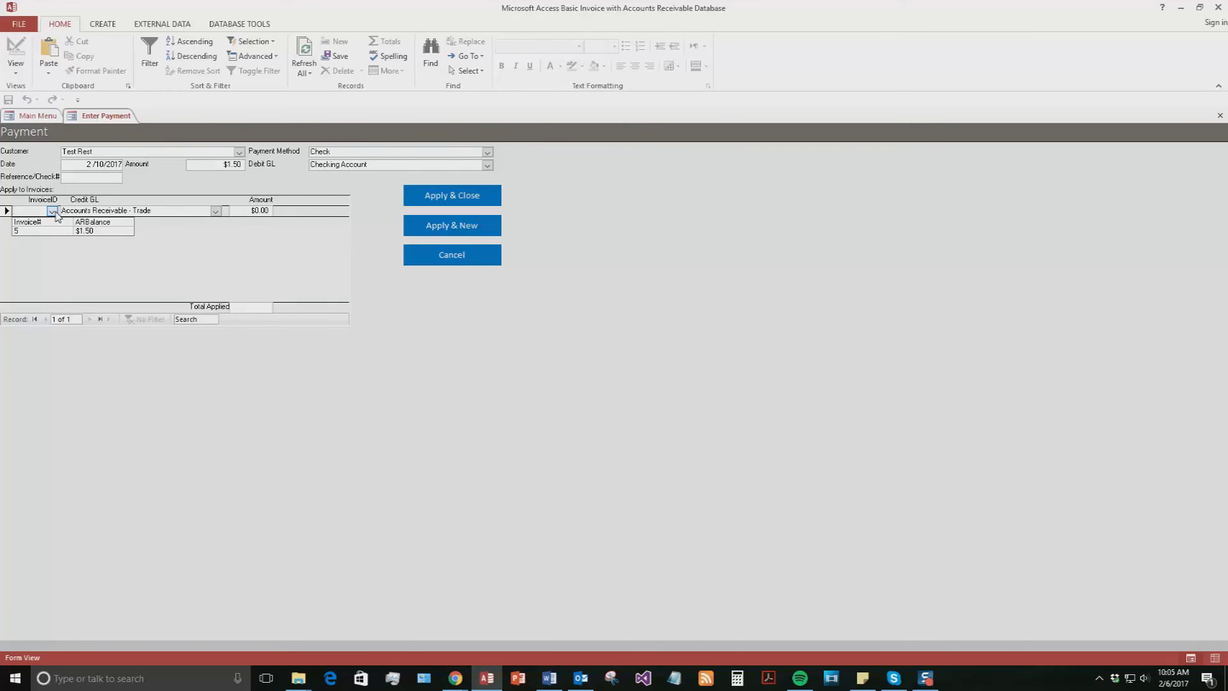
click(24, 232)
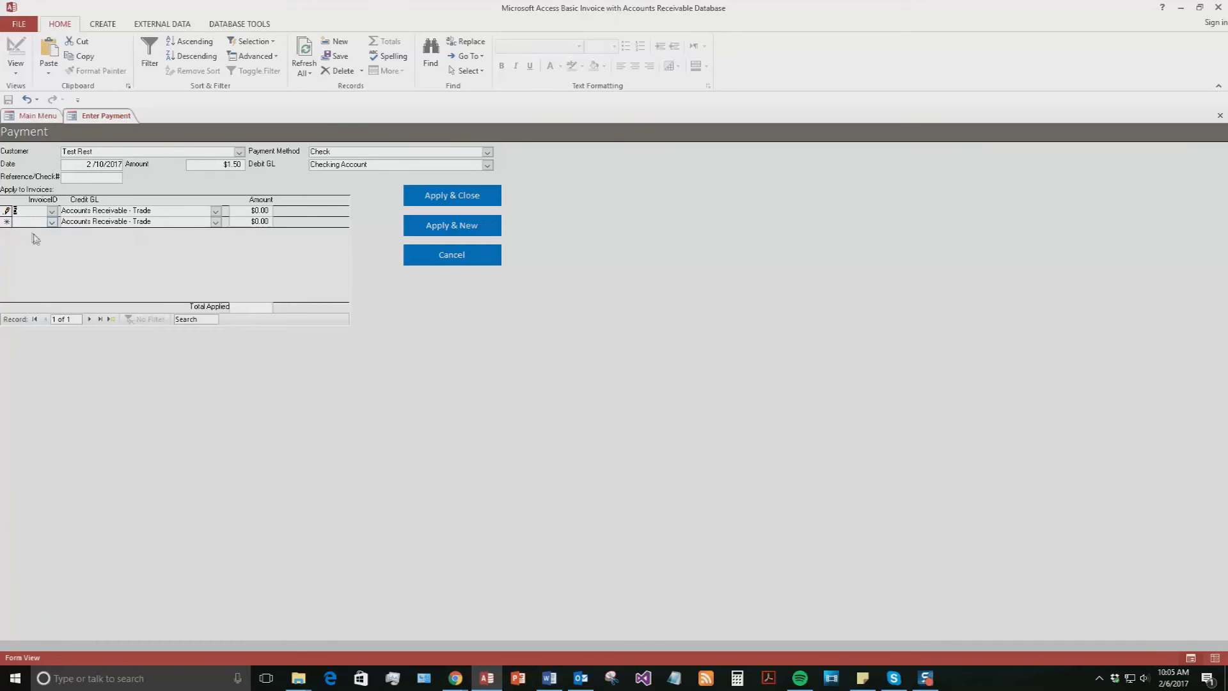
click(98, 178)
text(123)
Keep Accounts Receivable - Trade as credit, apply $1.50 to invoice 5, and close
click(215, 211)
click(216, 212)
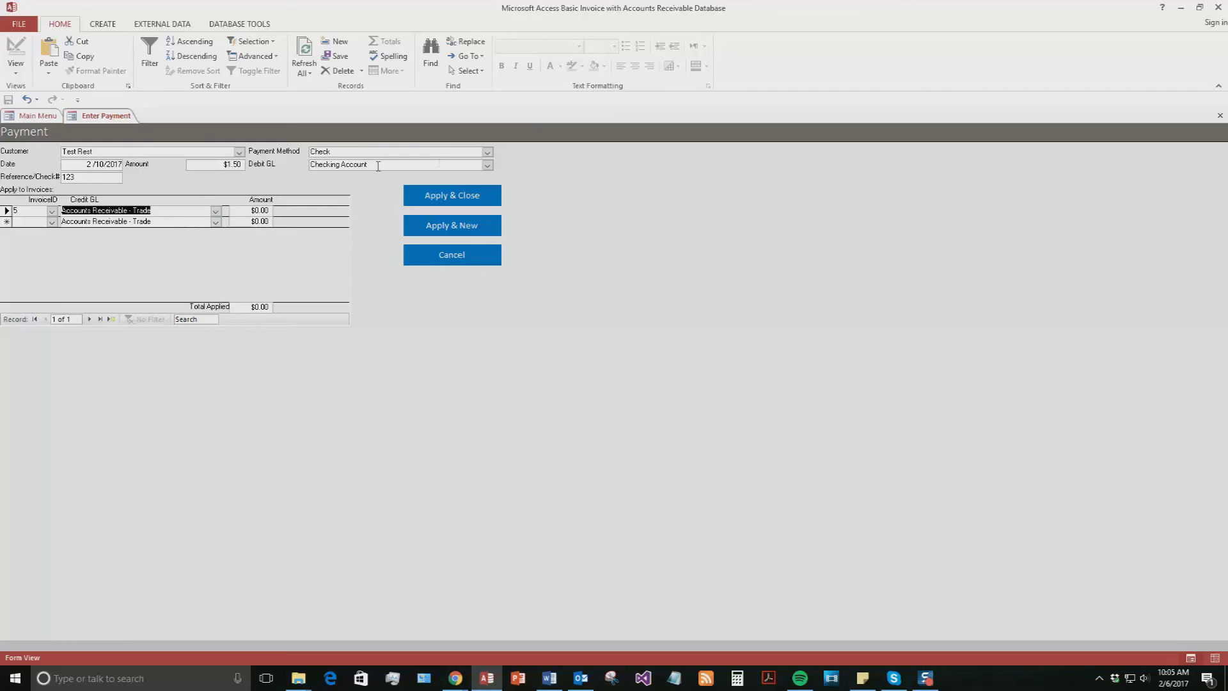
click(254, 209)
key(BackSpace)
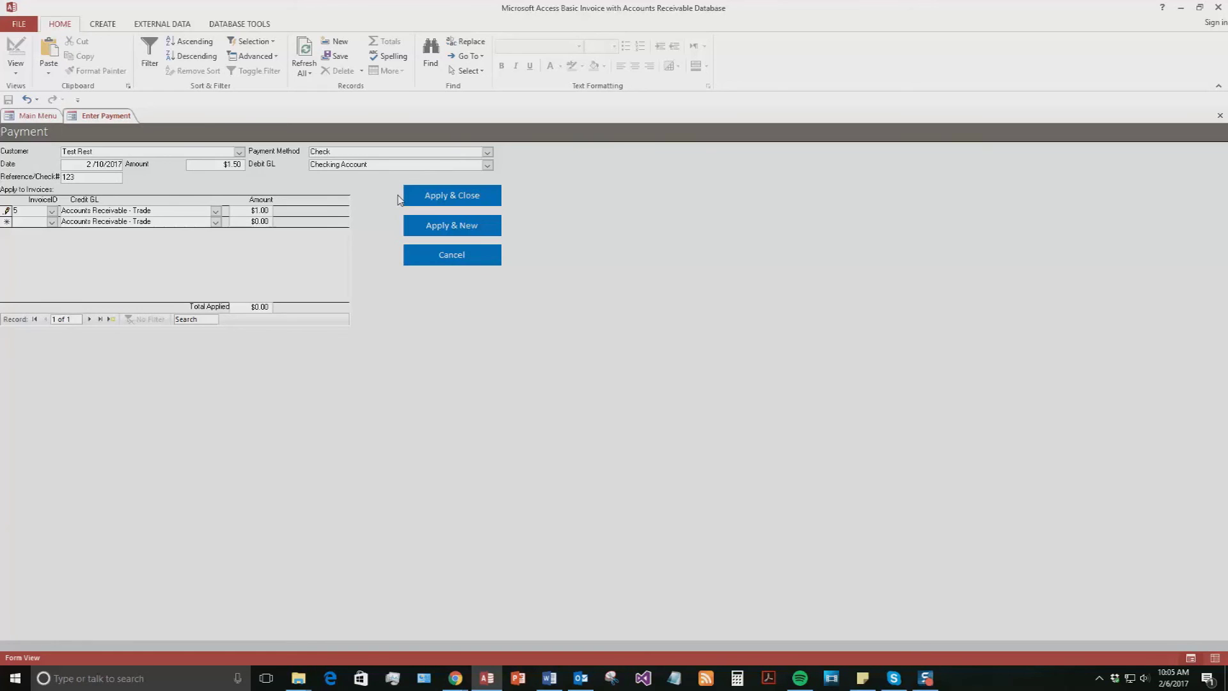
click(181, 221)
click(458, 197)
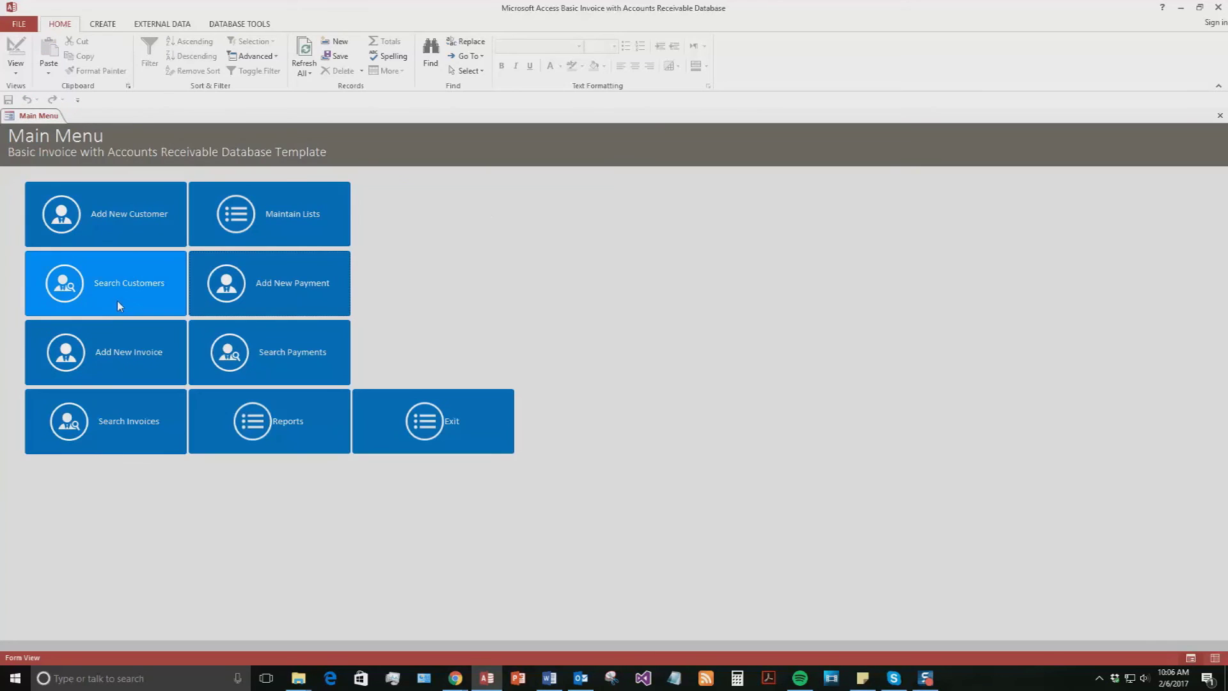
click(295, 354)
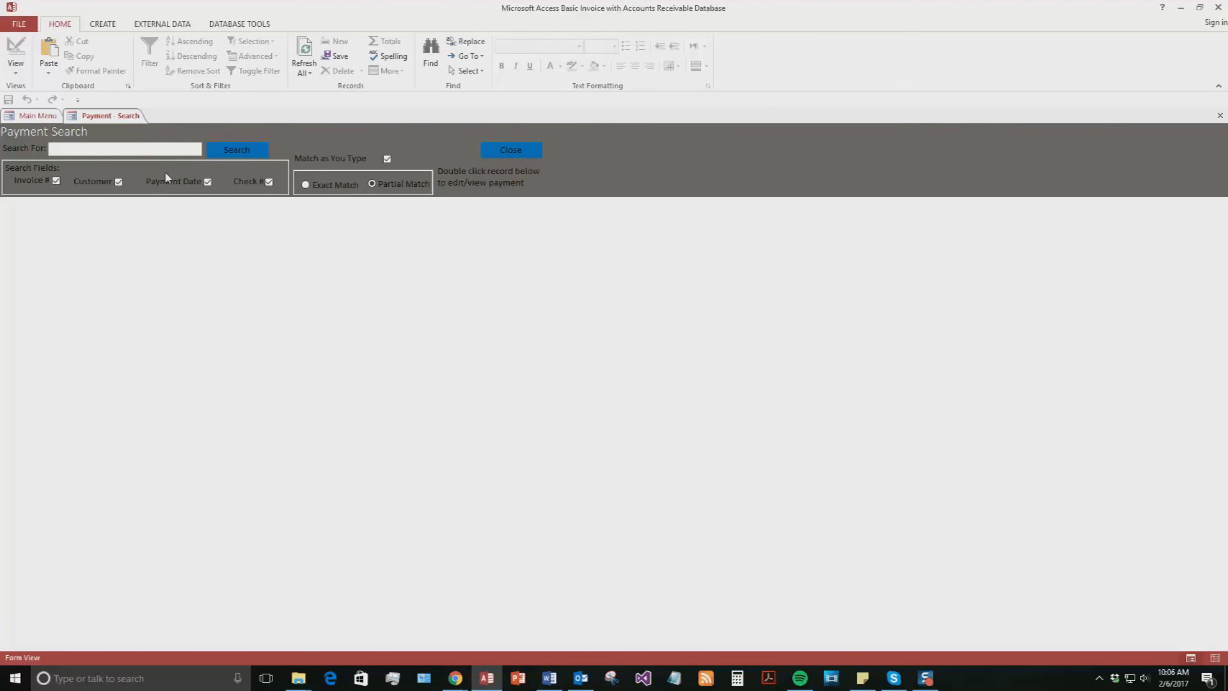
text(test)
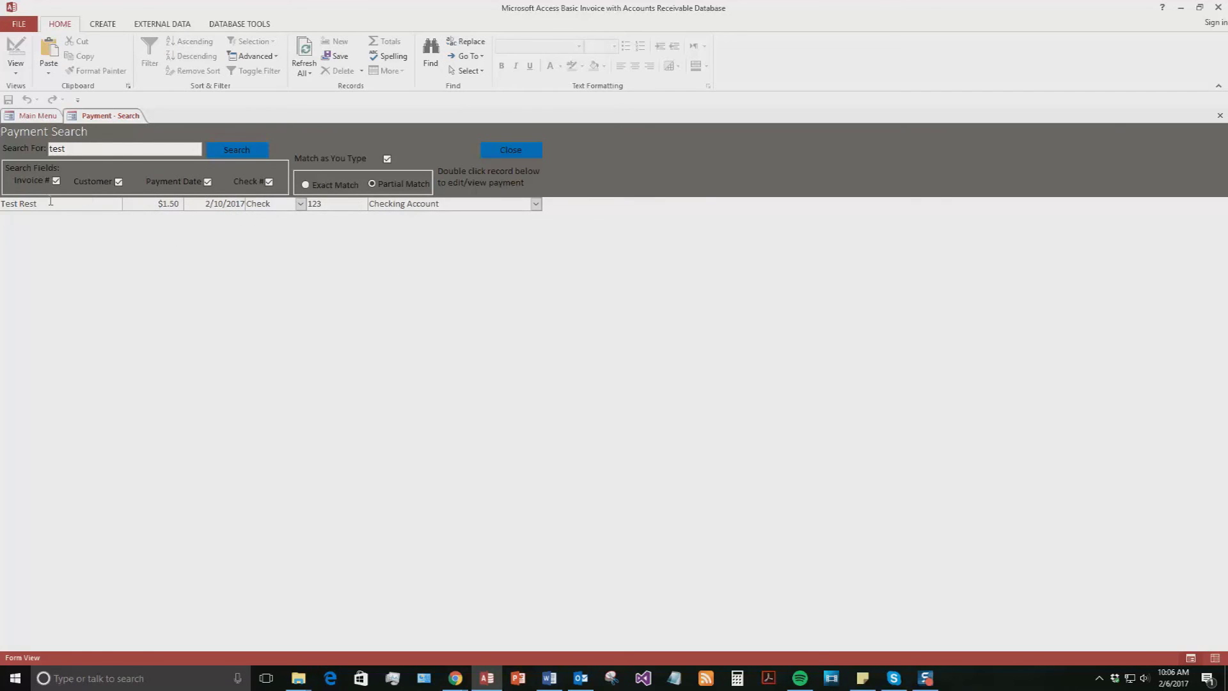
double_click(73, 203)
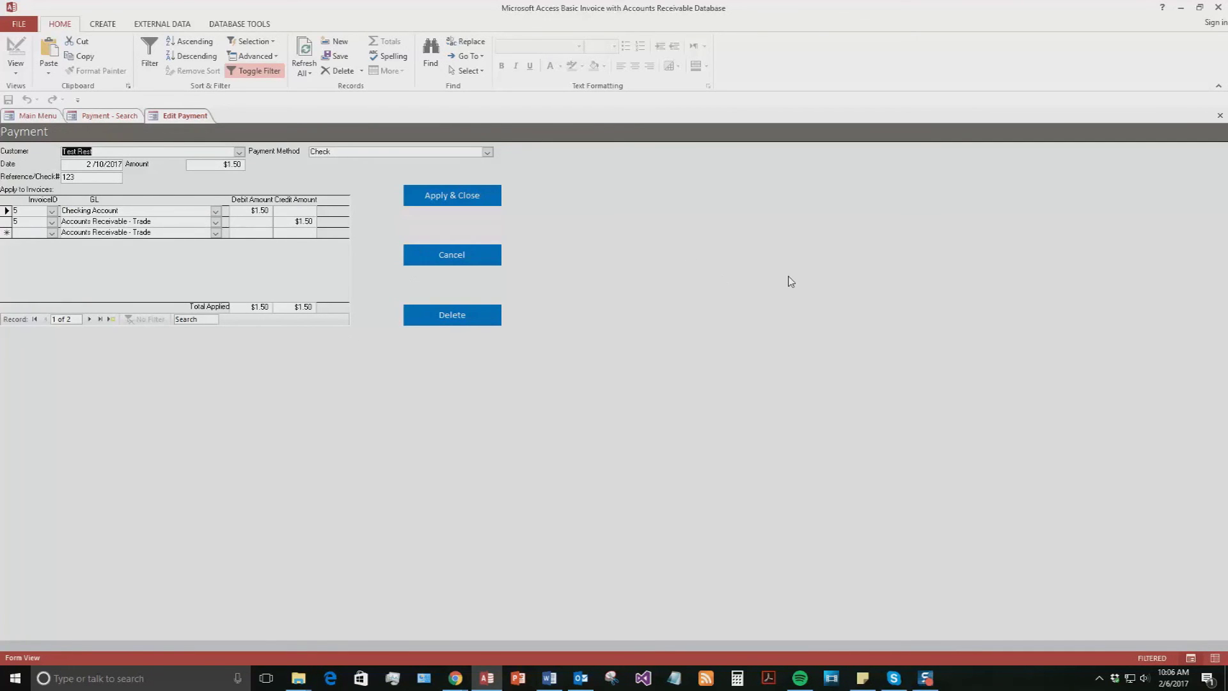
click(457, 259)
right_click(112, 117)
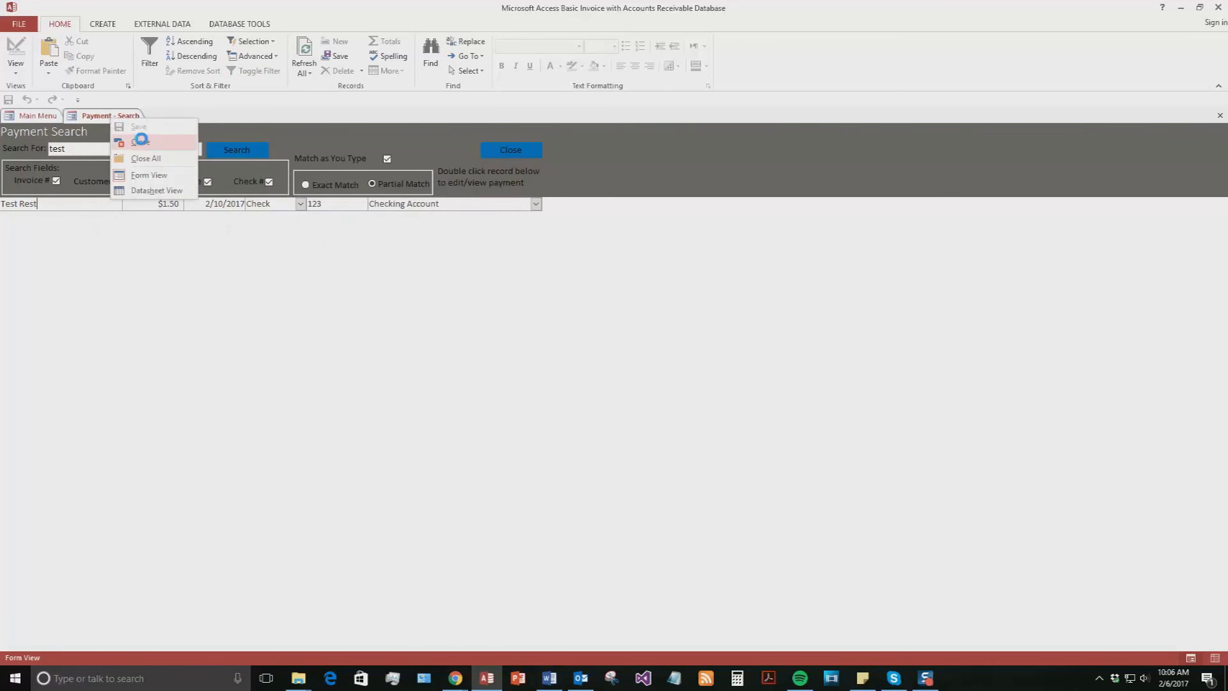
click(140, 140)
click(142, 285)
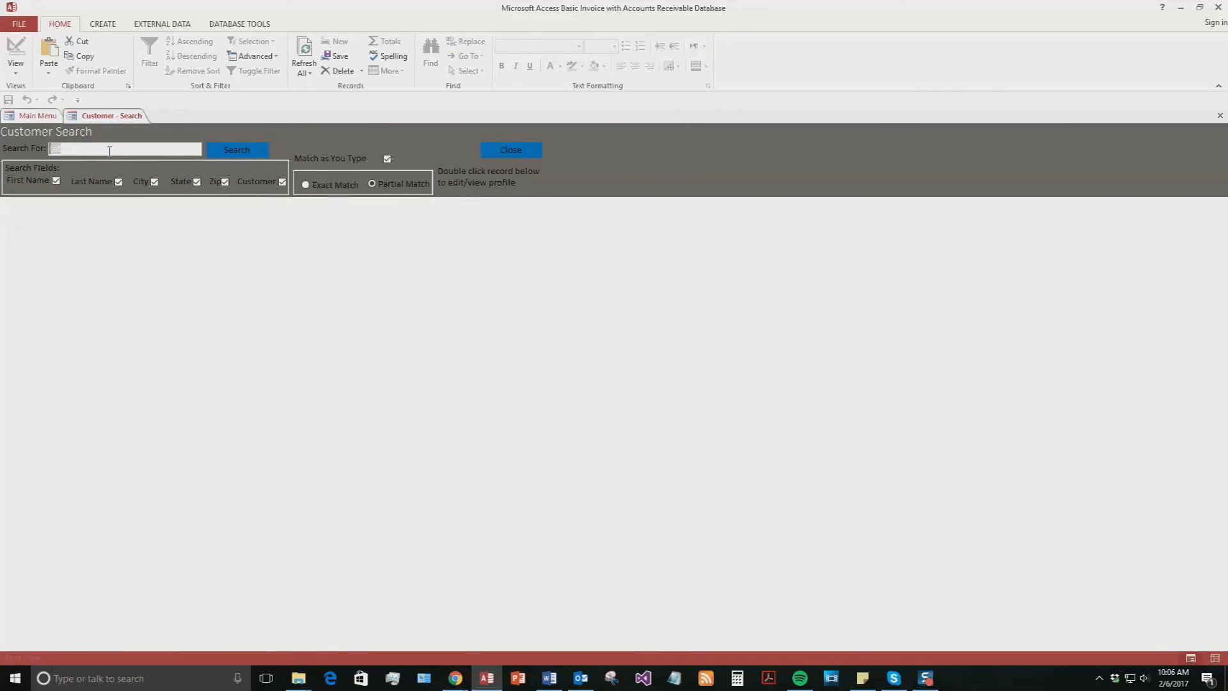
text(teest)
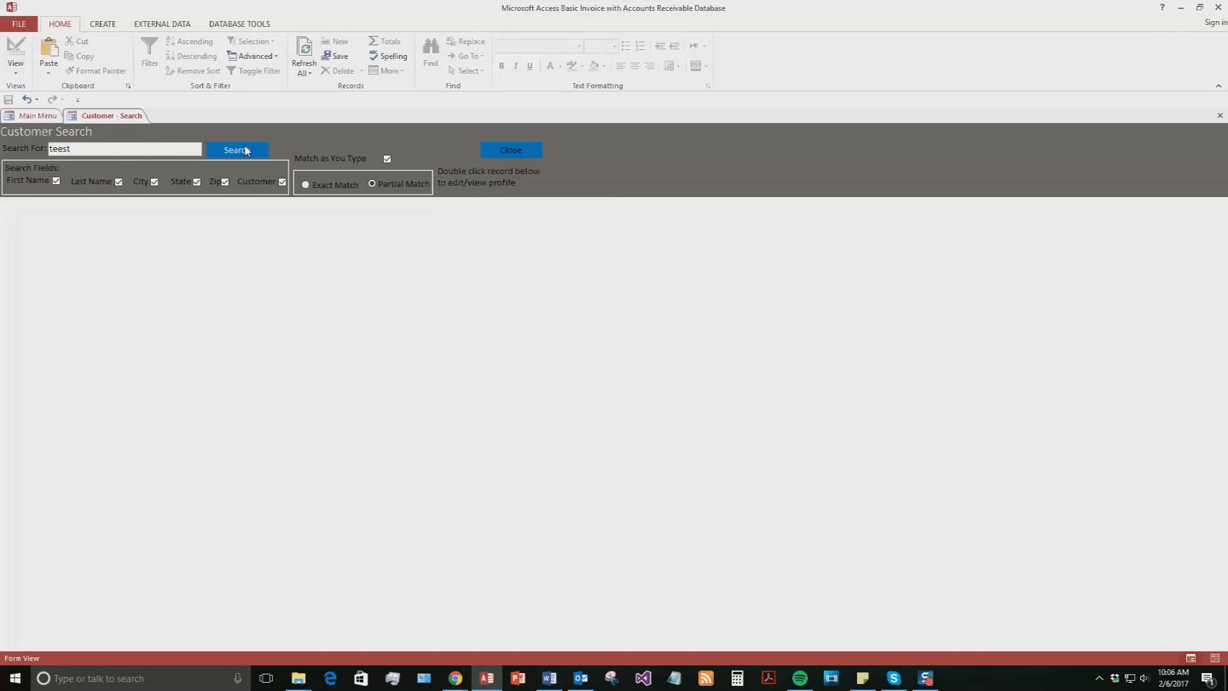
key(BackSpace)
key(BackSpace)
key(BackSpace)
key(BackSpace)
key(BackSpace)
click(49, 205)
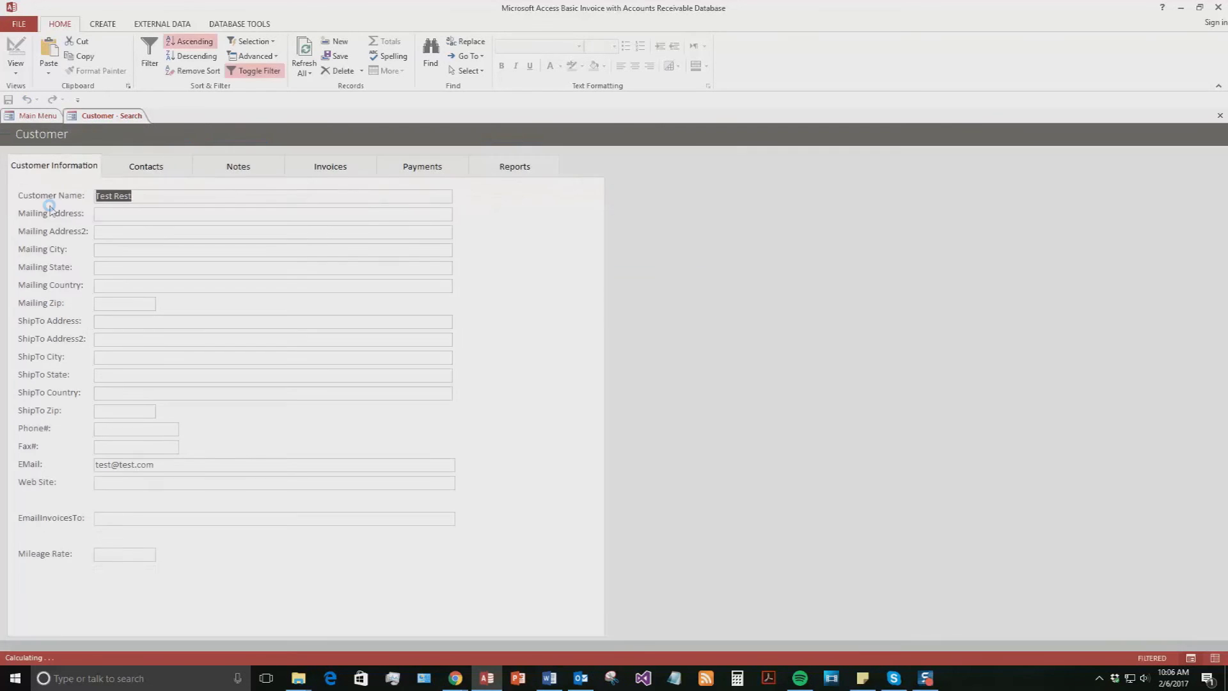
click(330, 166)
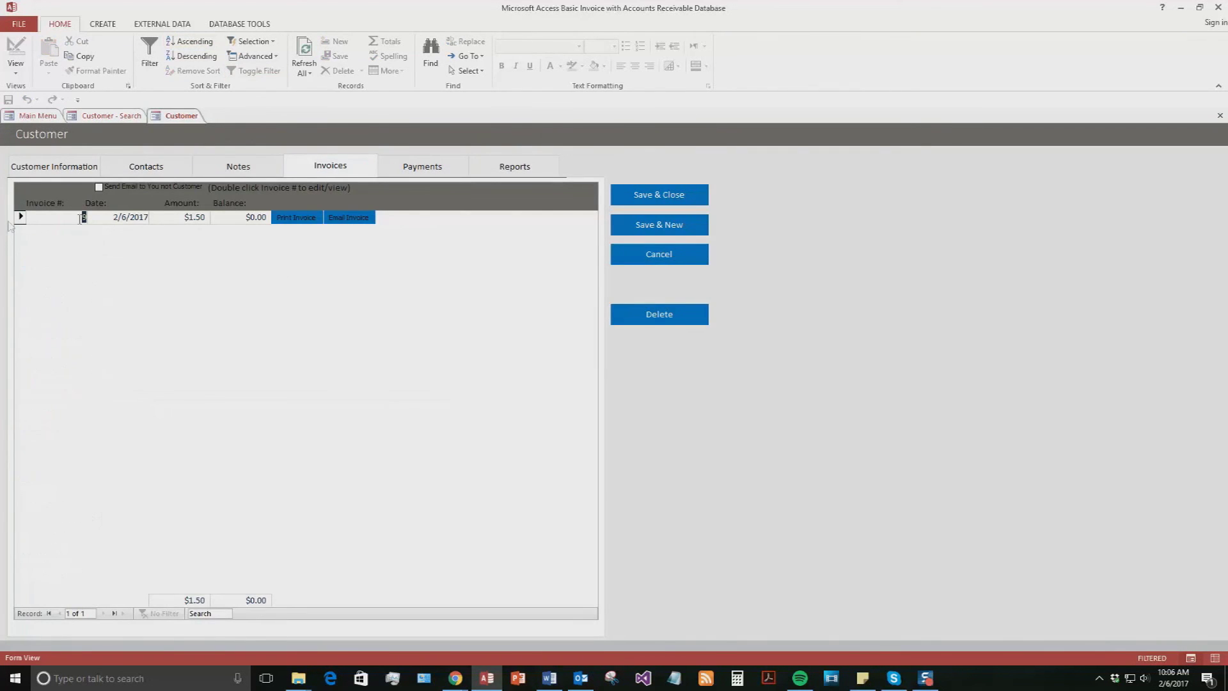
click(403, 170)
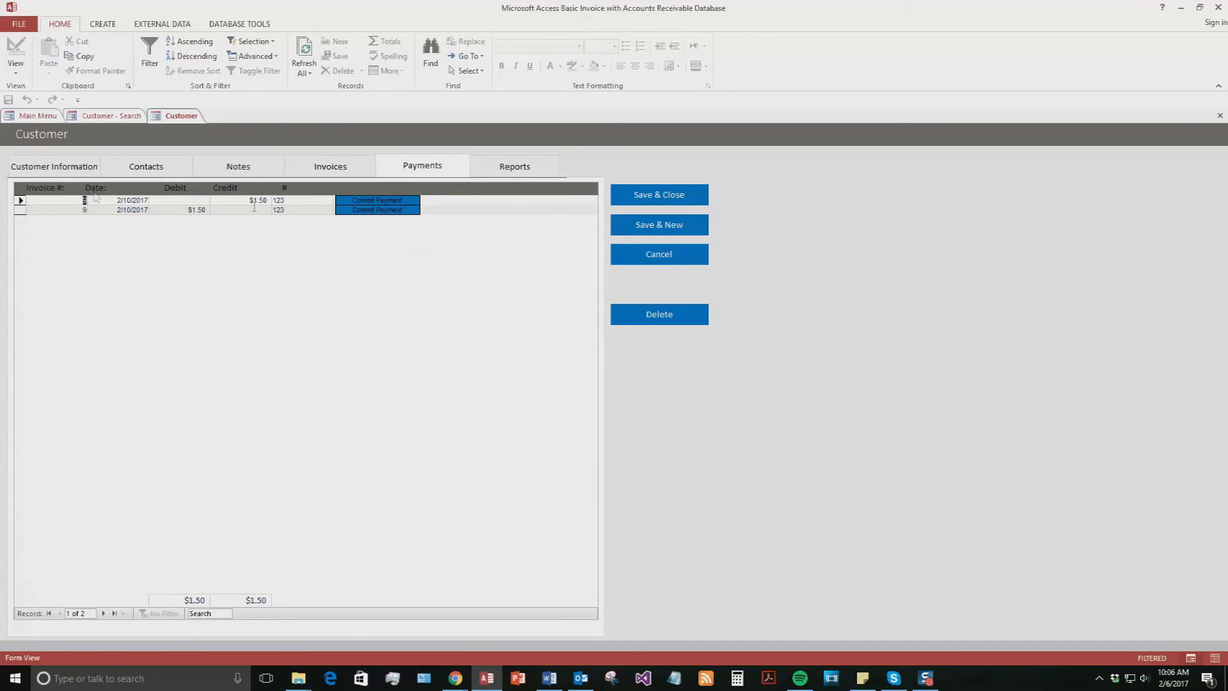
click(696, 259)
right_click(116, 119)
click(128, 142)
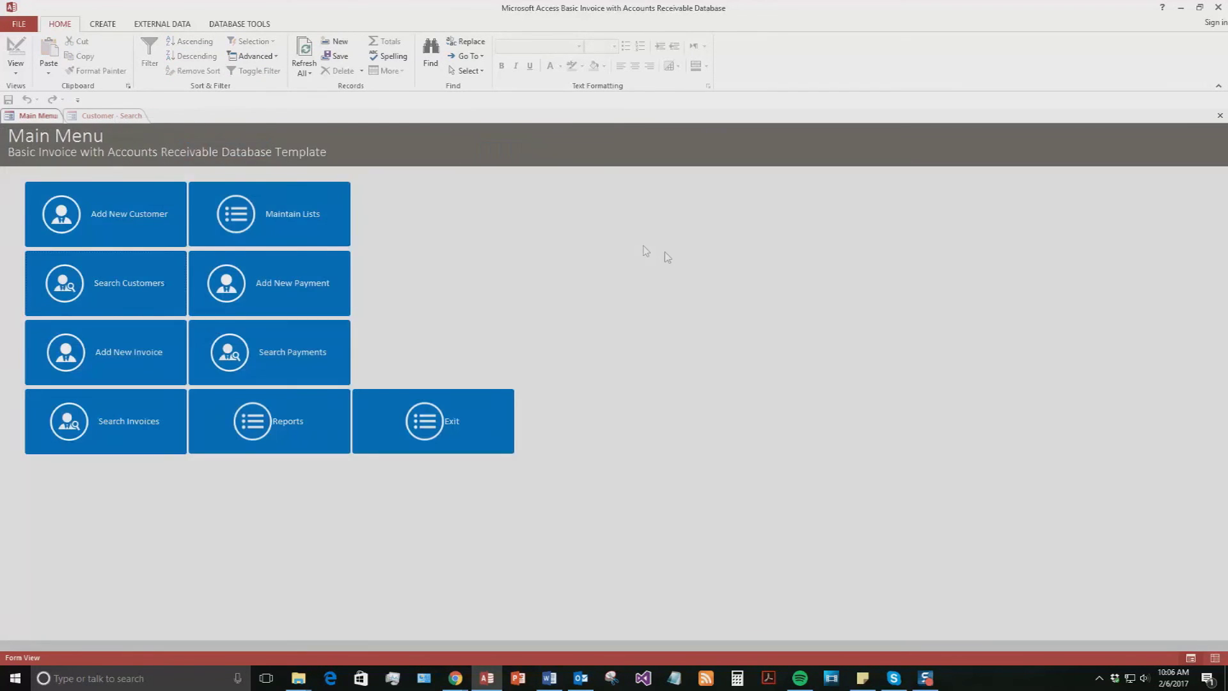